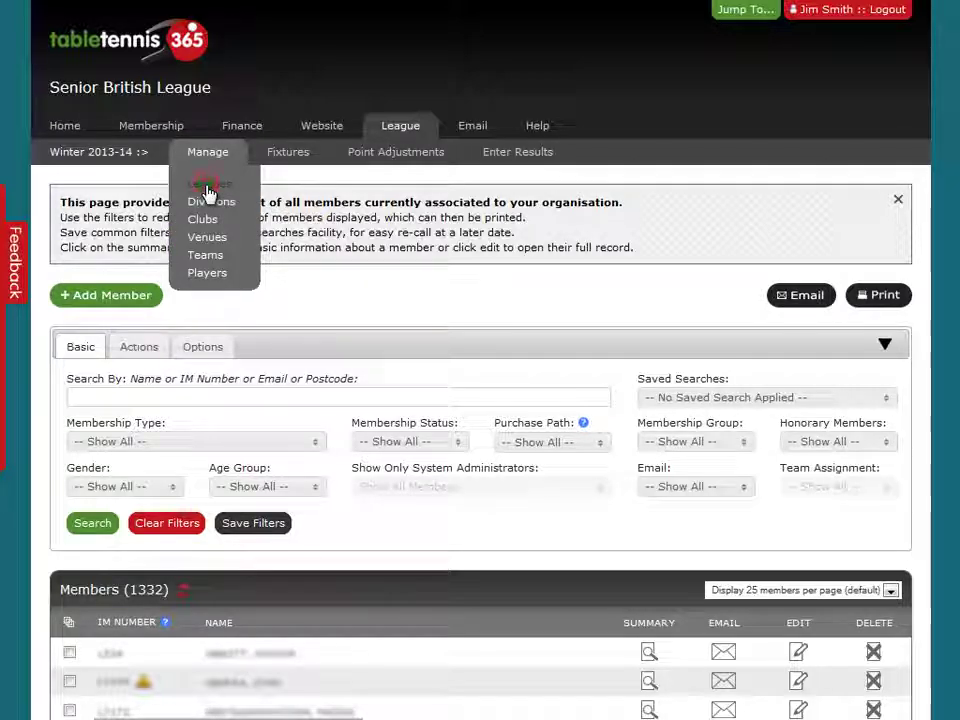
Step: Create a new league from the league management page, with both league name and menu name set to Winter 2013-14
click(207, 187)
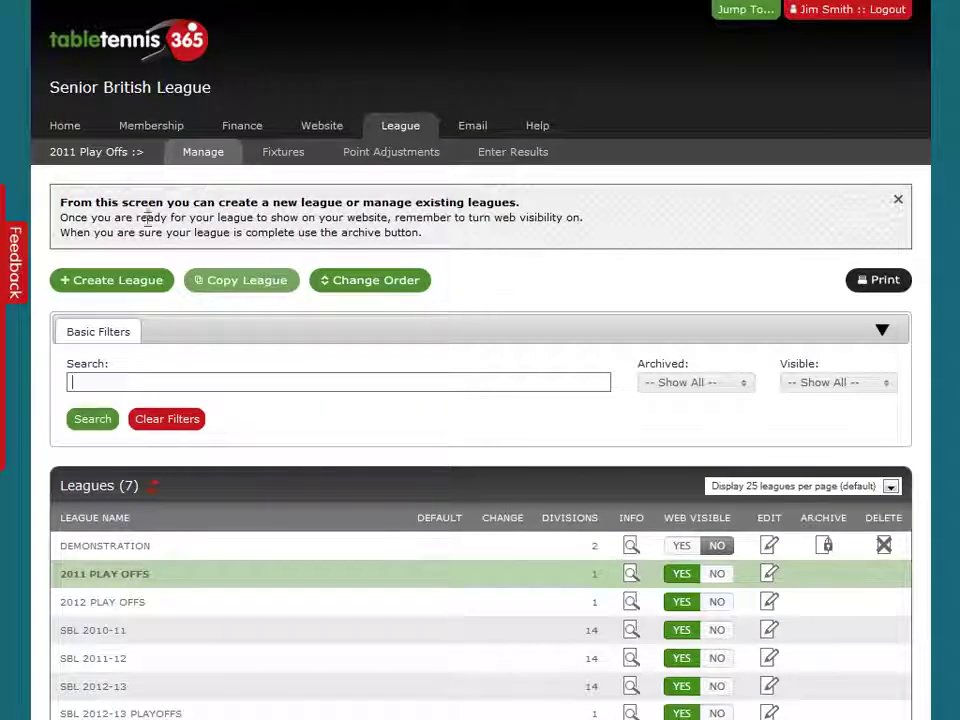
click(111, 285)
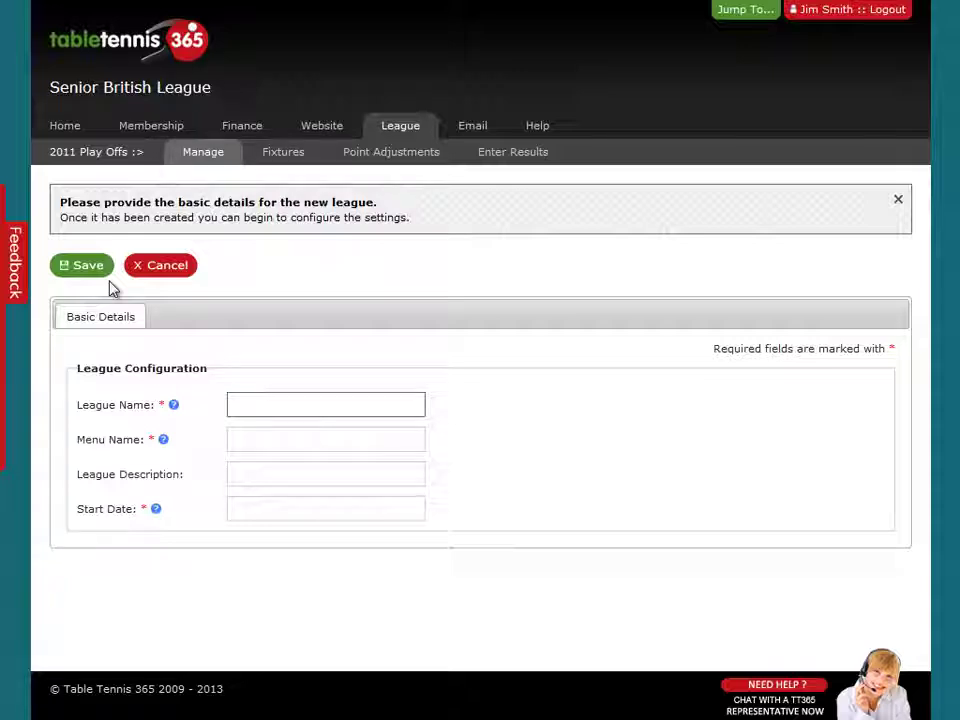
click(251, 404)
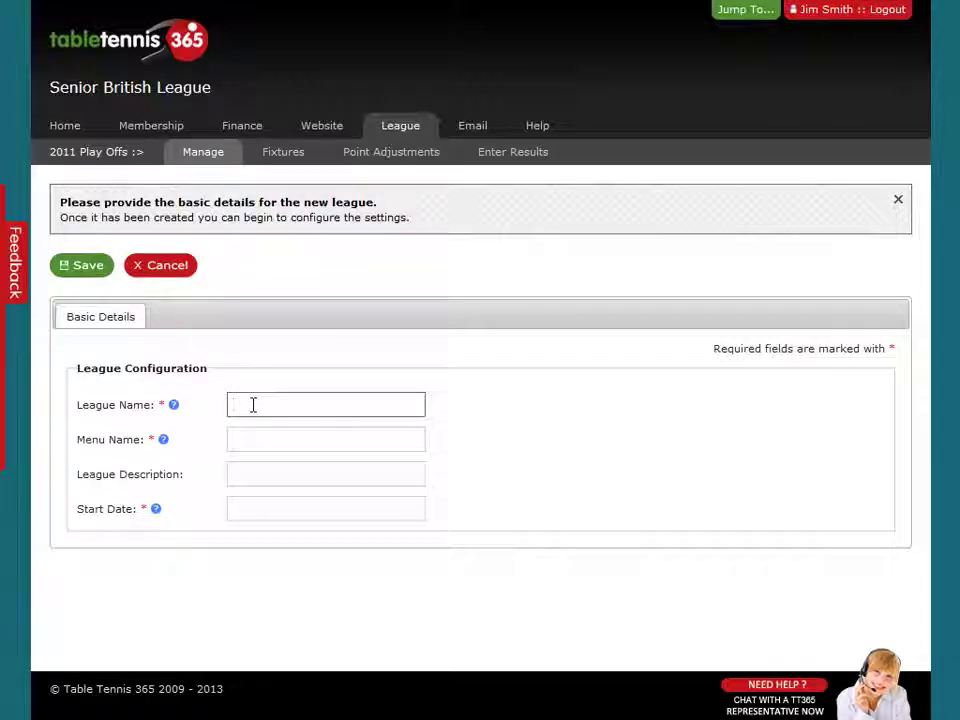
text(Winter 2013-14)
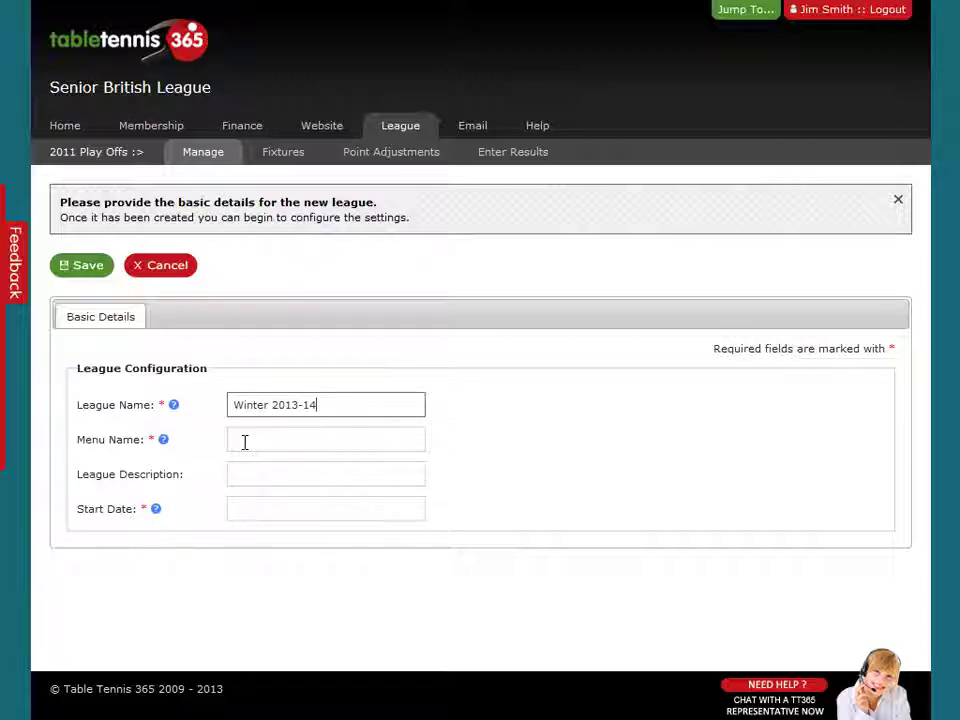
click(244, 442)
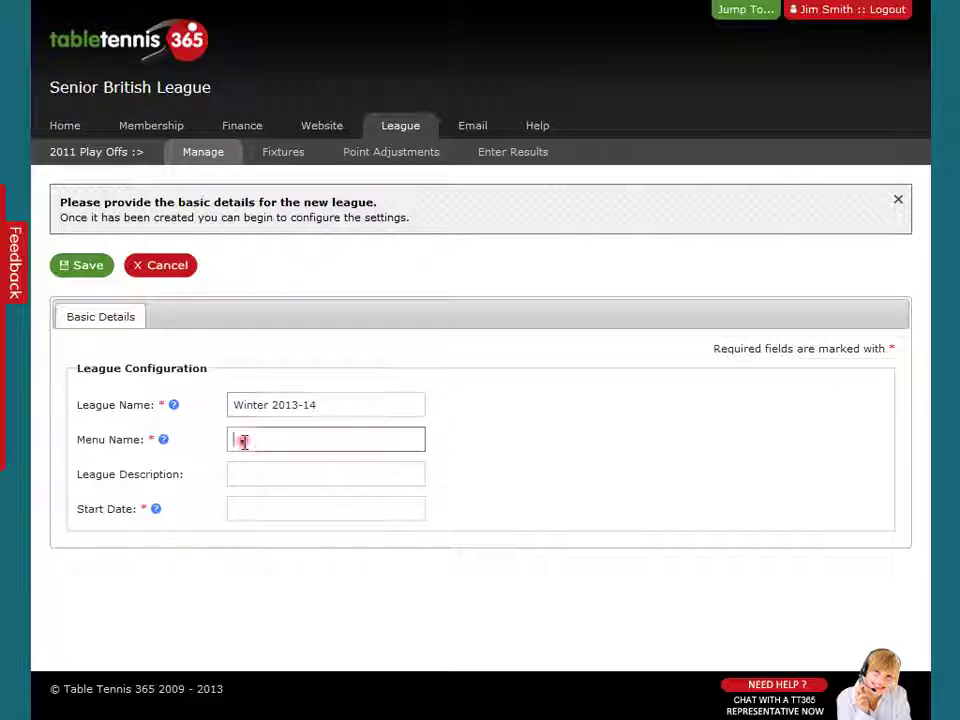
text(Winter 2013-14)
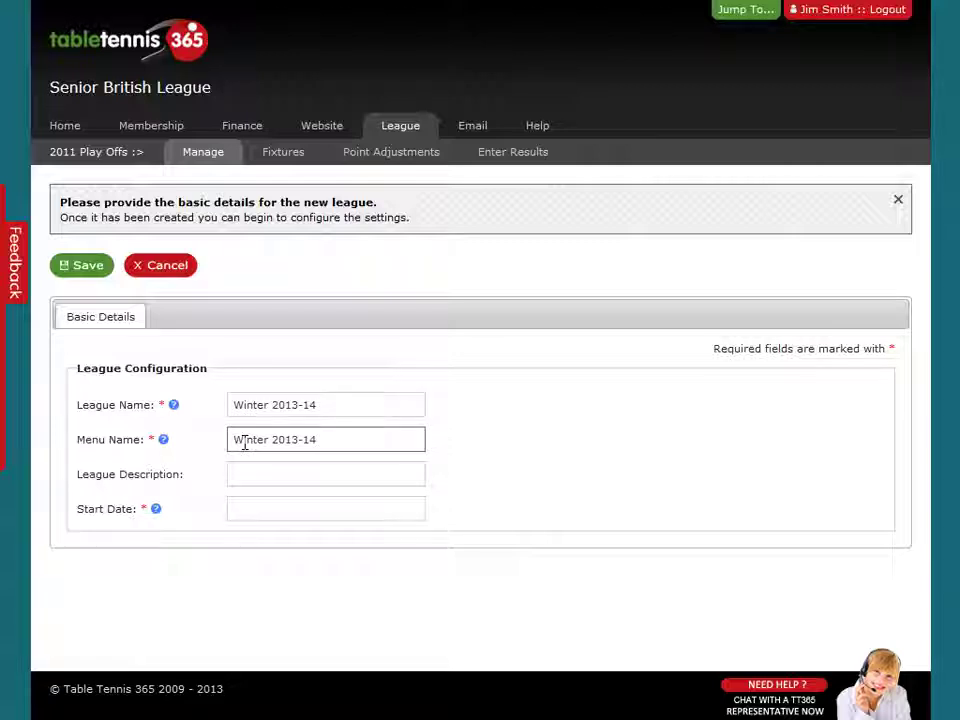
Step: Set the league's start date to 08/09/2013 and save the new league
click(250, 514)
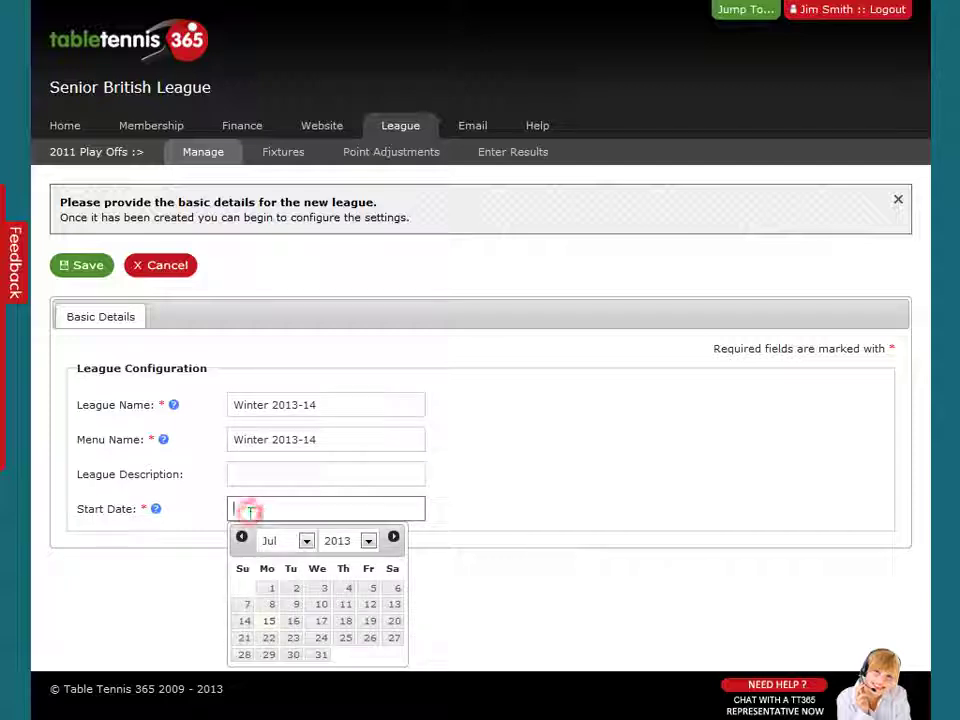
click(393, 538)
click(394, 539)
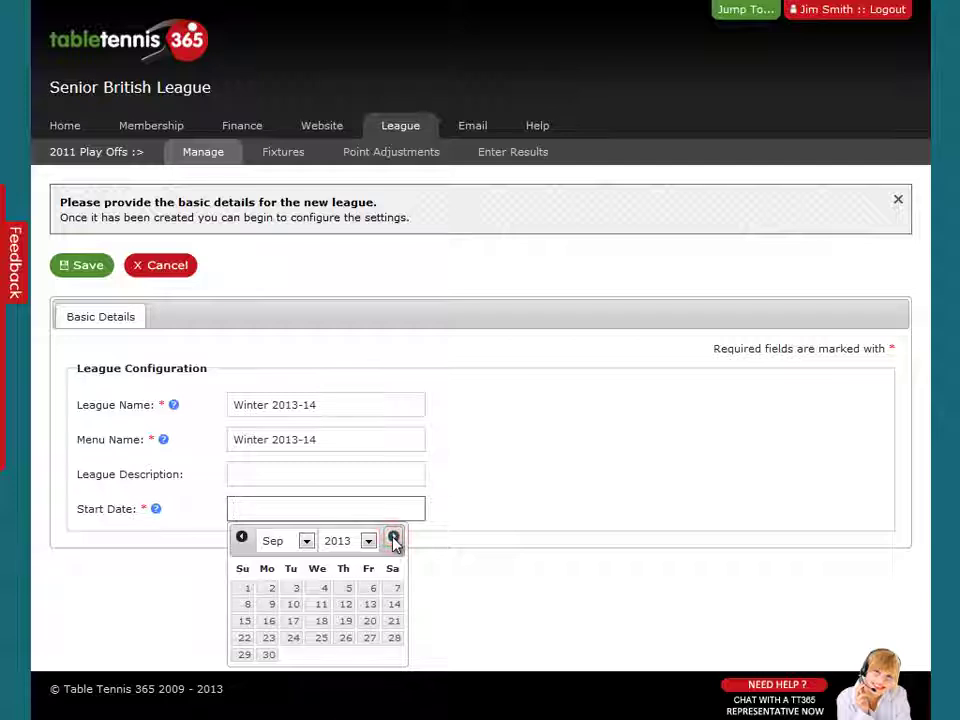
click(247, 605)
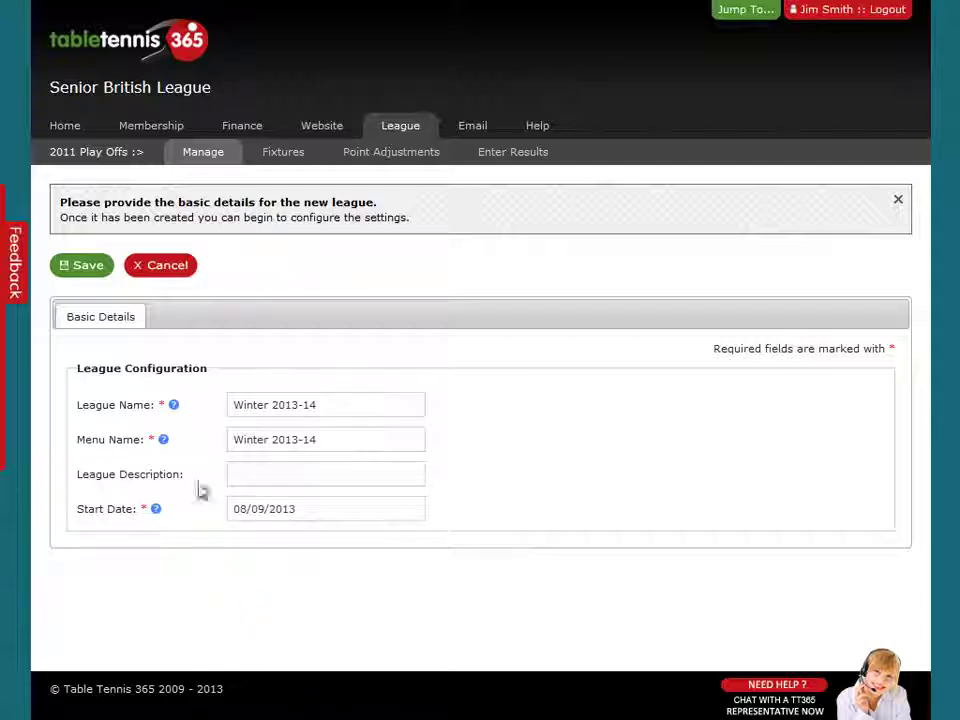
click(80, 266)
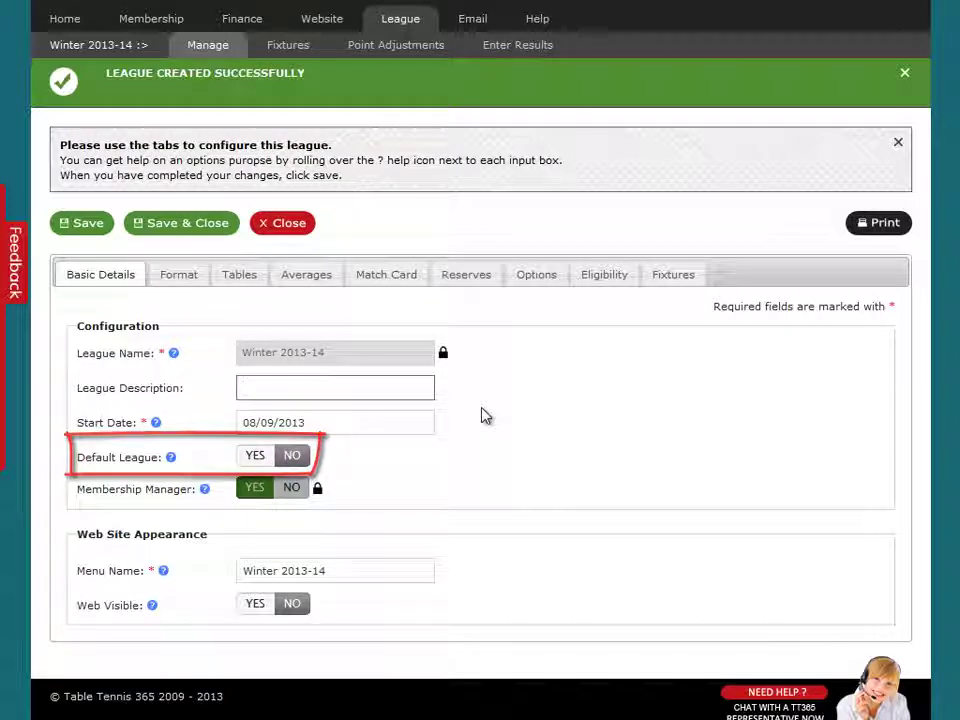
Step: Make Winter 2013-14 the default league and set its league format to 3 A-side with 1 doubles game(s) (10 games)
click(255, 457)
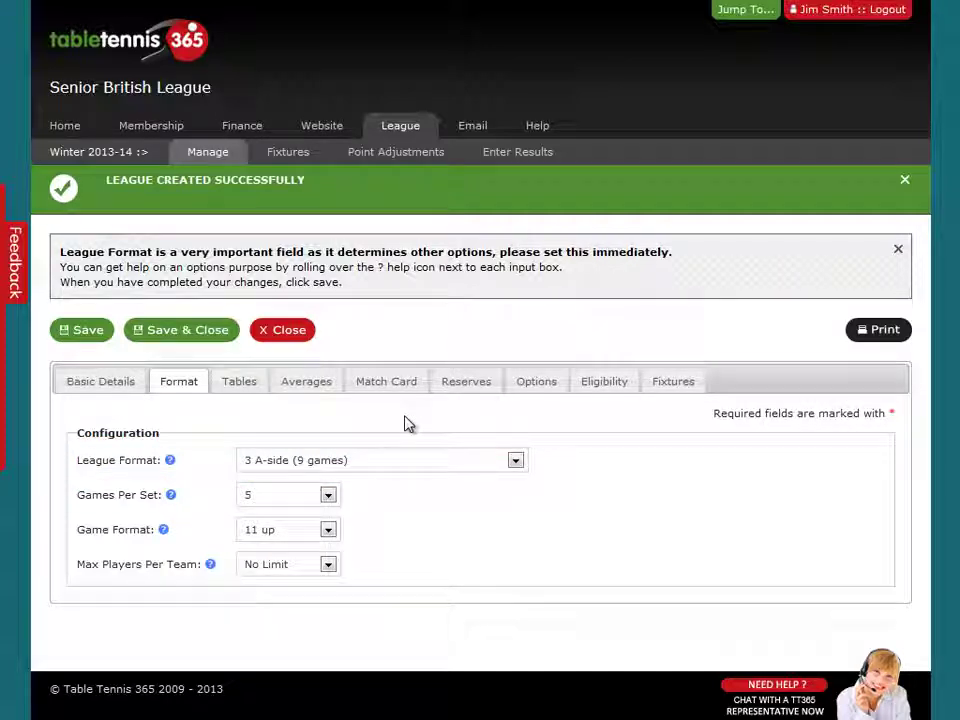
click(519, 464)
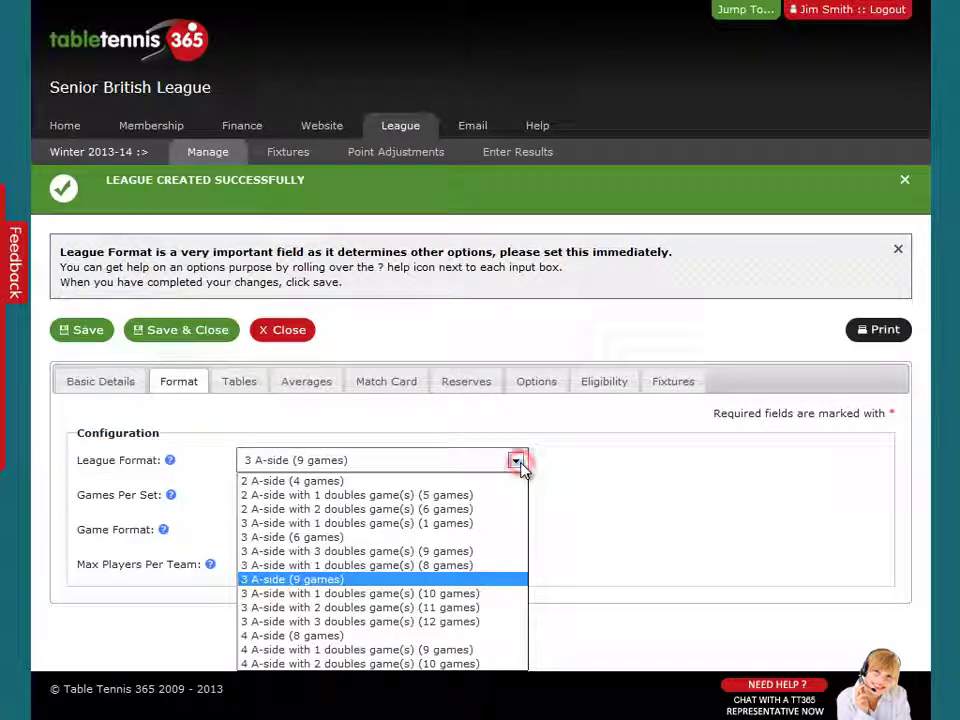
click(467, 595)
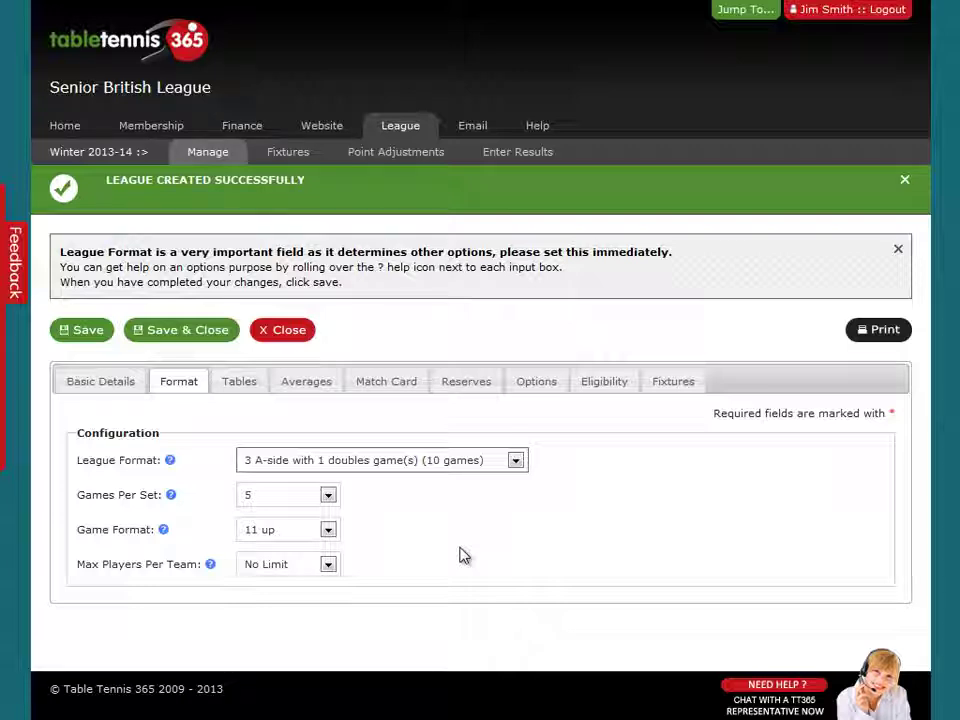
Step: Award matches to the other team when 2 players are missing, with the forfeit message "Match awarded due to breach of rule 14.1"
click(242, 384)
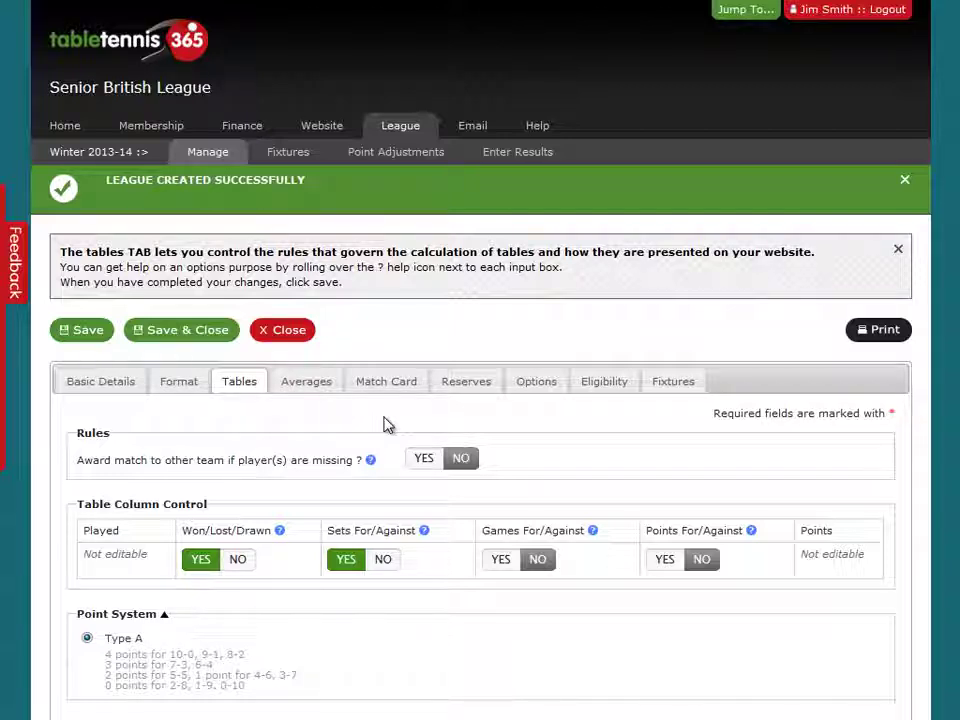
click(425, 461)
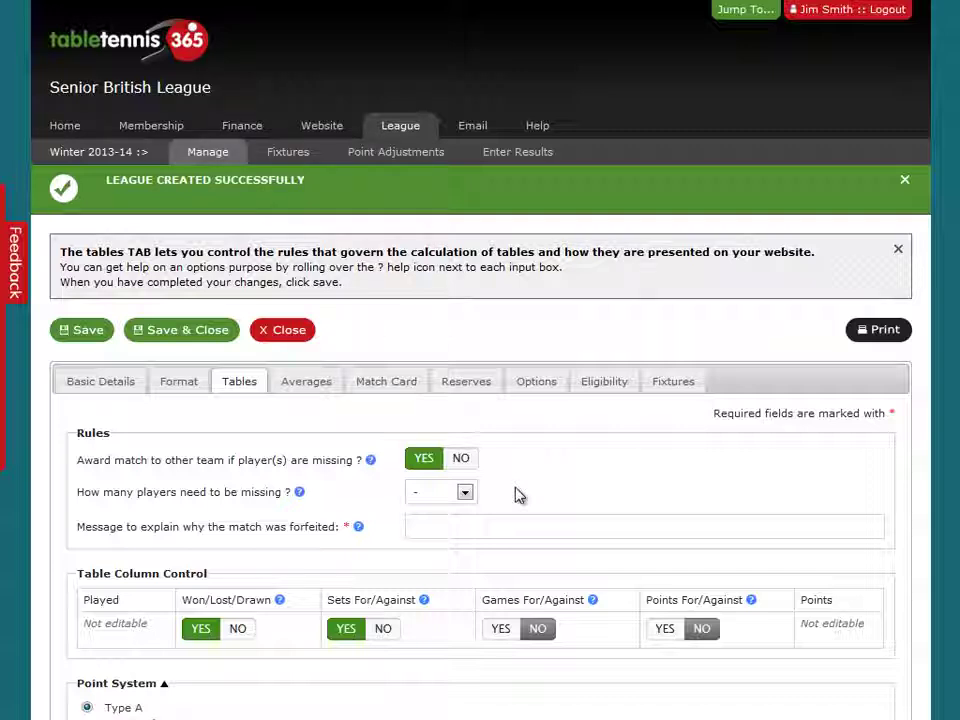
click(464, 493)
click(440, 541)
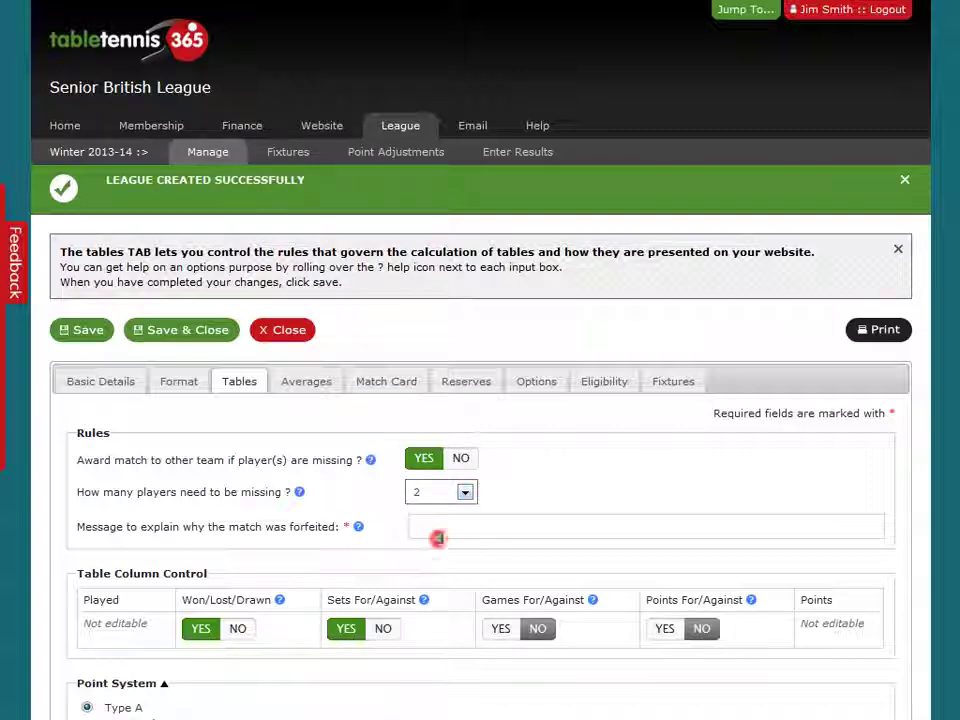
click(439, 530)
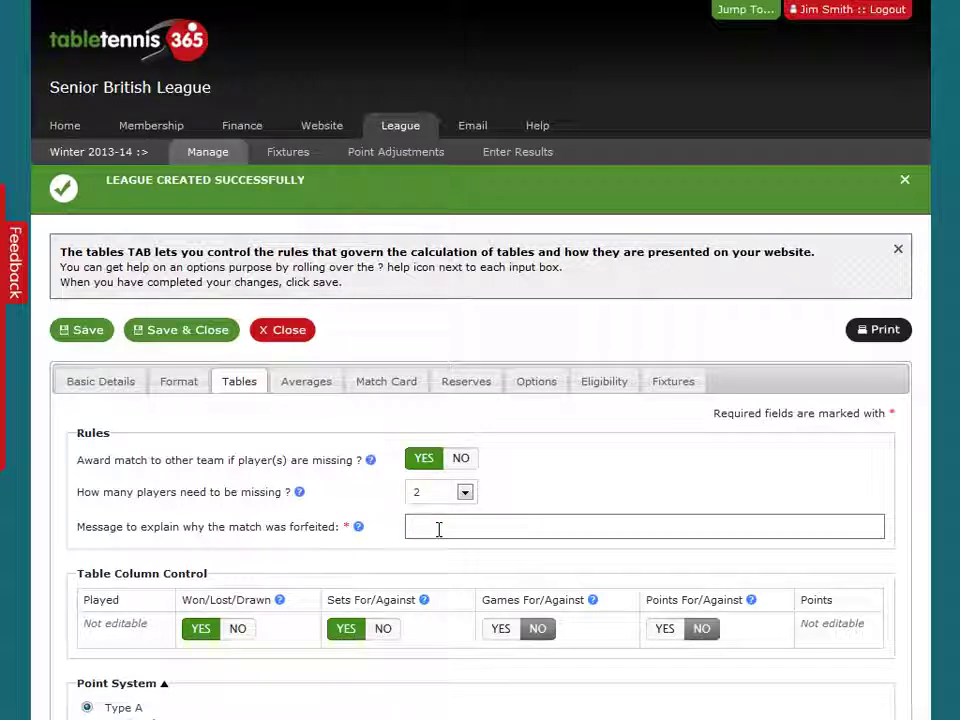
text(Match awarded due to breach of rule 14.1)
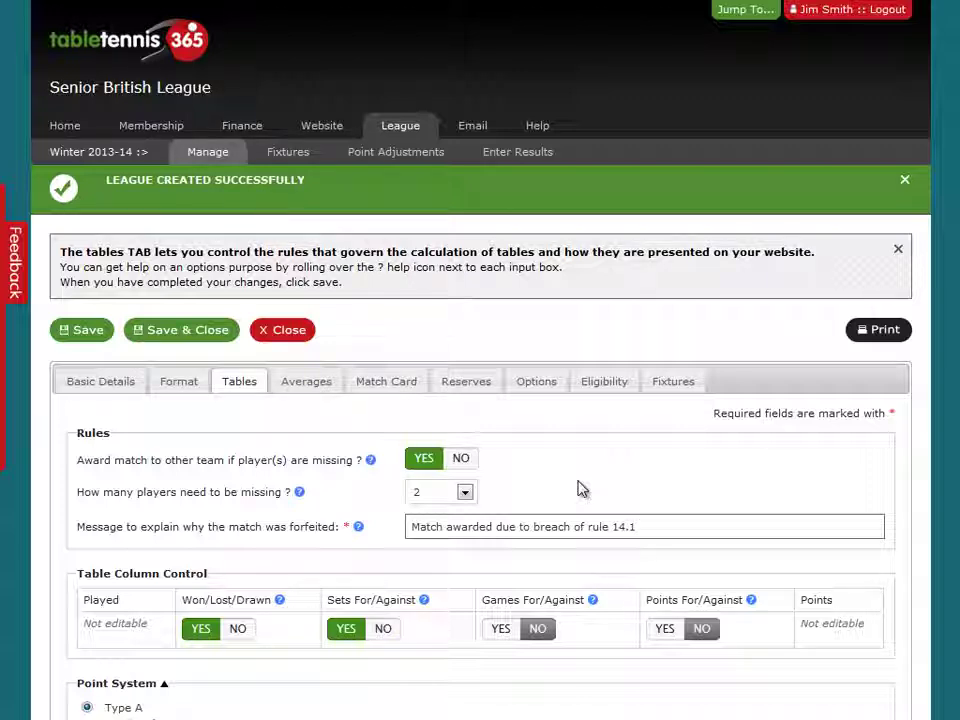
Step: Enable the Games For/Against table column and choose point system Type C, 1 point for each set won
click(497, 632)
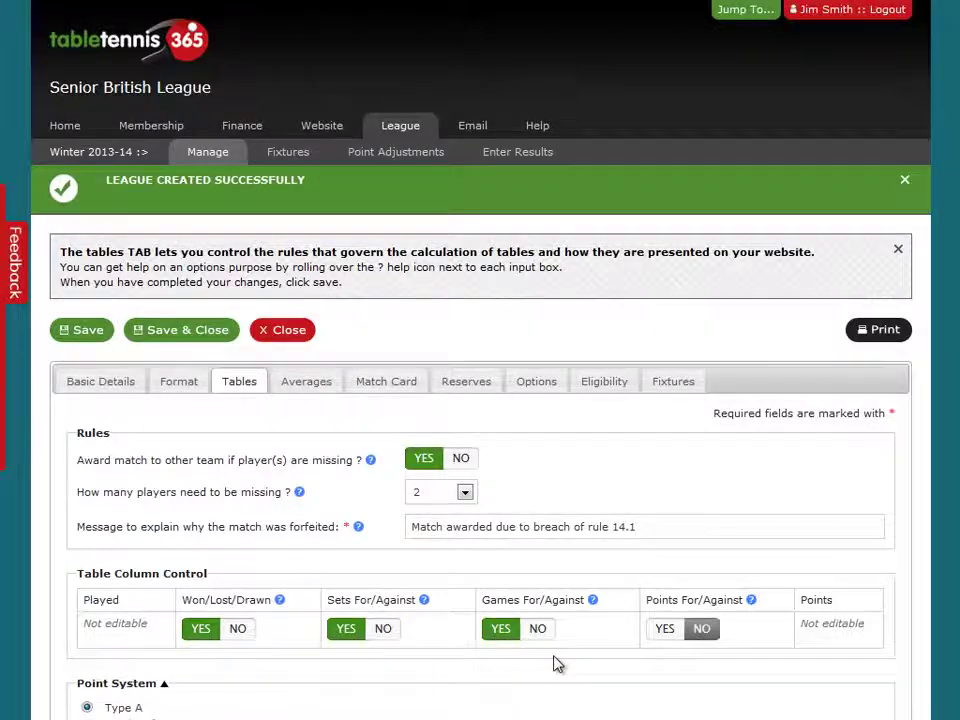
scroll(557, 665, down, 5)
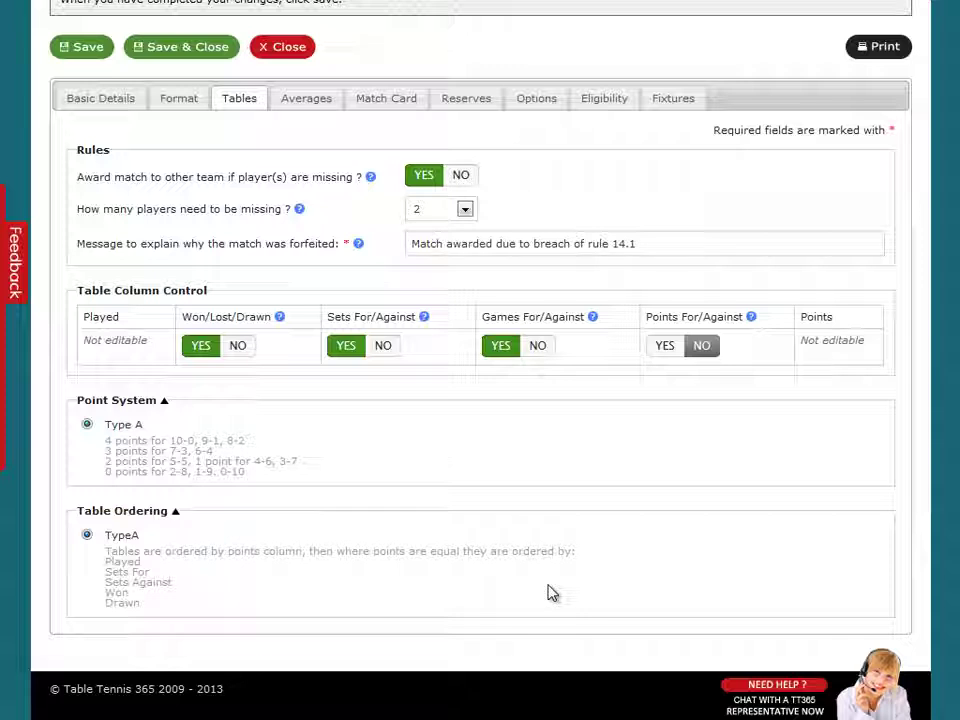
click(164, 401)
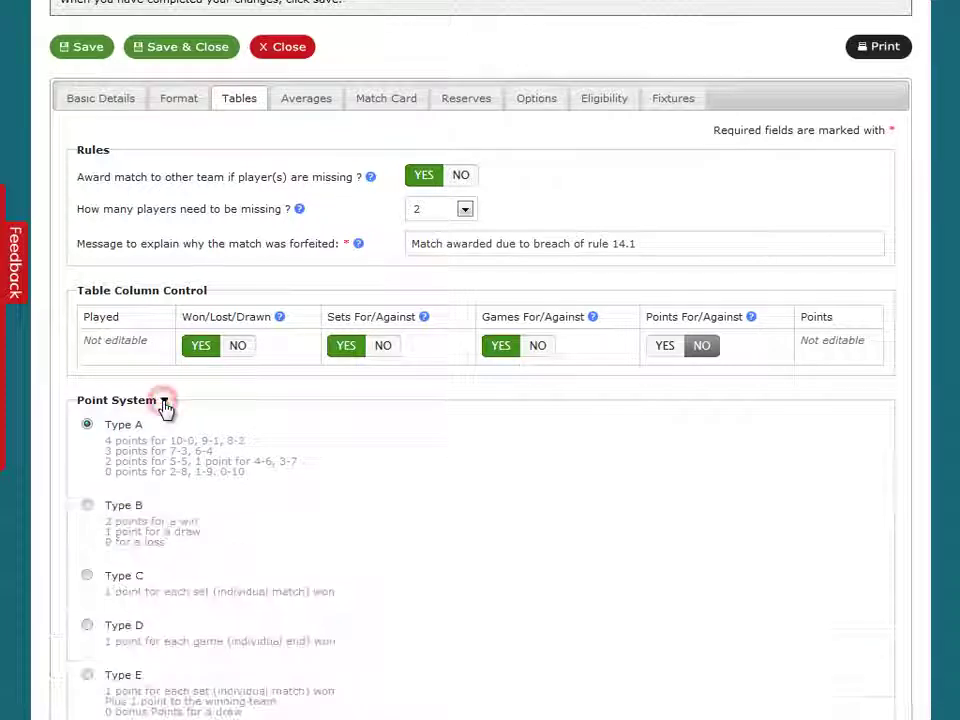
click(86, 576)
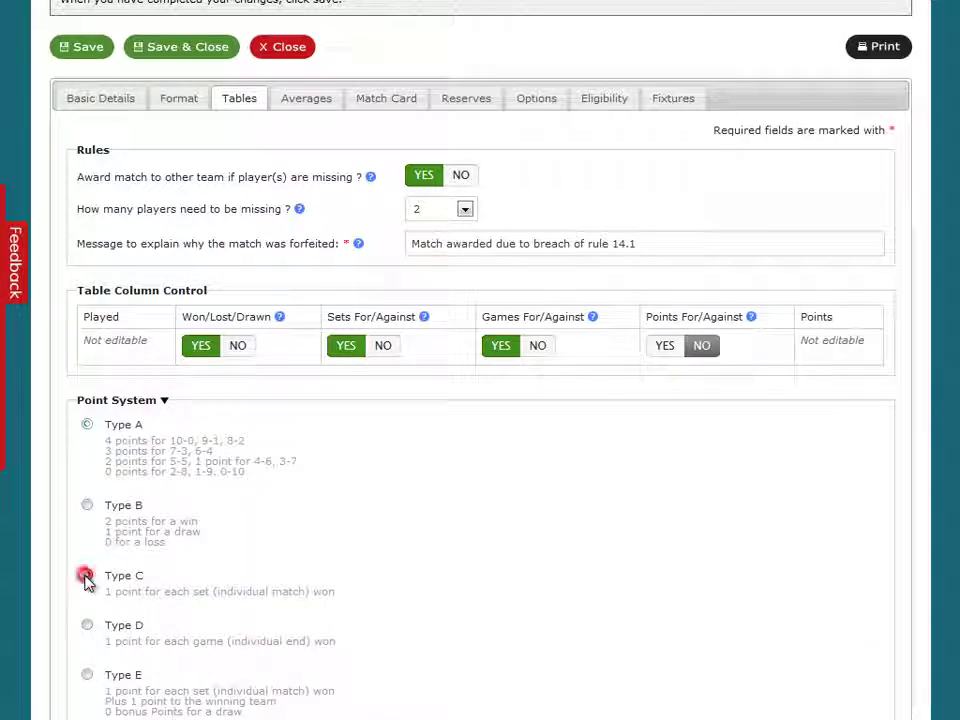
click(165, 402)
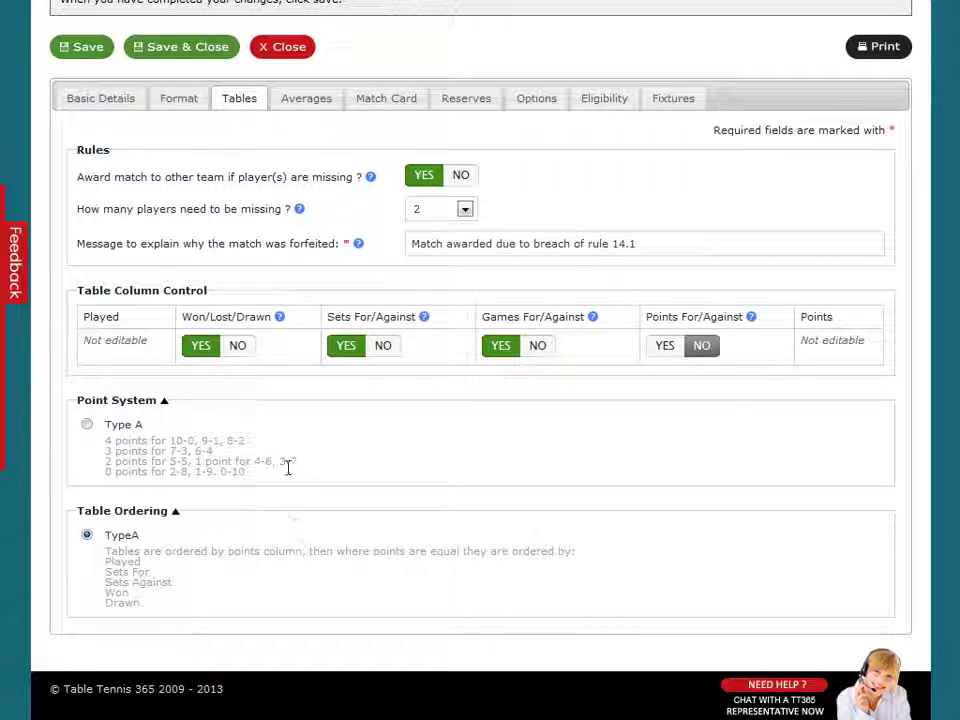
Step: Review the averages settings, including the individual rules on wins against forfeit and conceding players
click(306, 98)
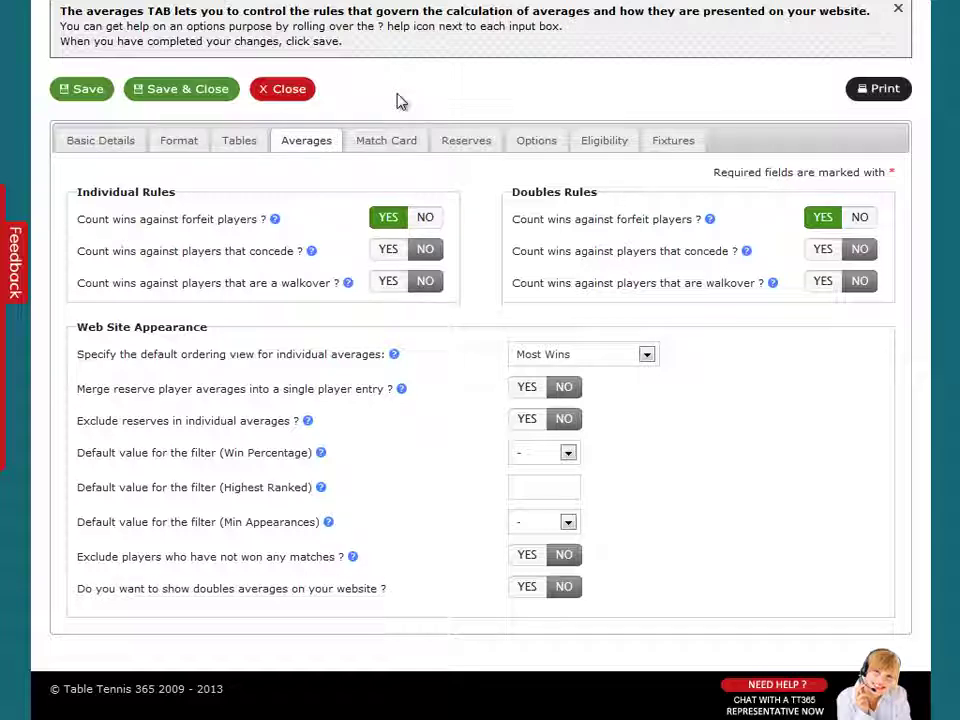
mouse_move(279, 221)
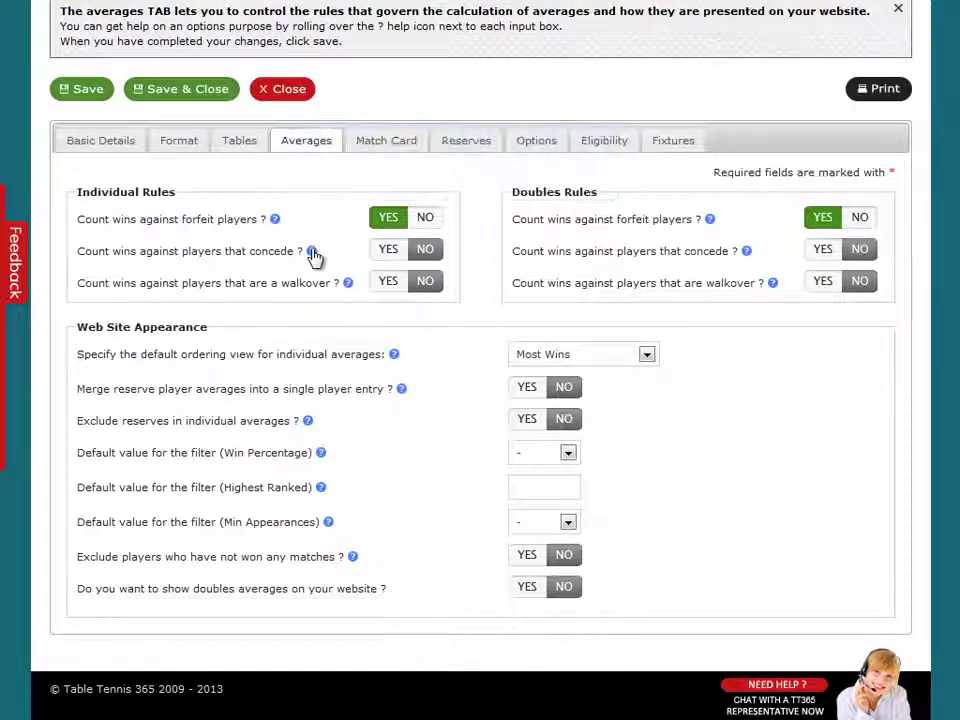
mouse_move(313, 253)
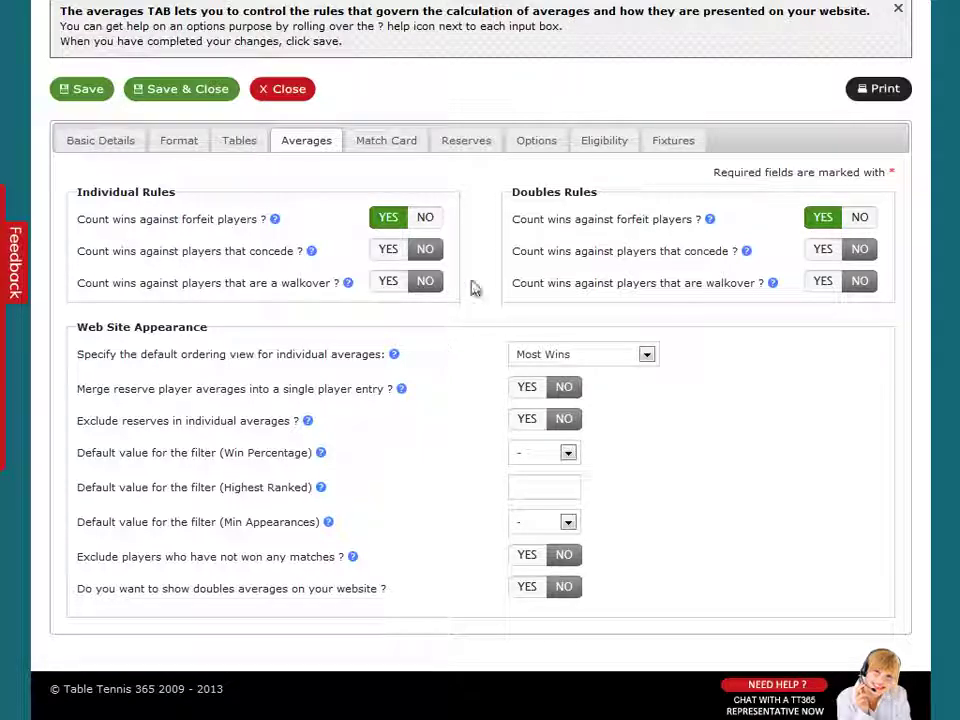
Step: Review the match card settings, including doubles eligibility choices, card layouts and match card templates
click(398, 146)
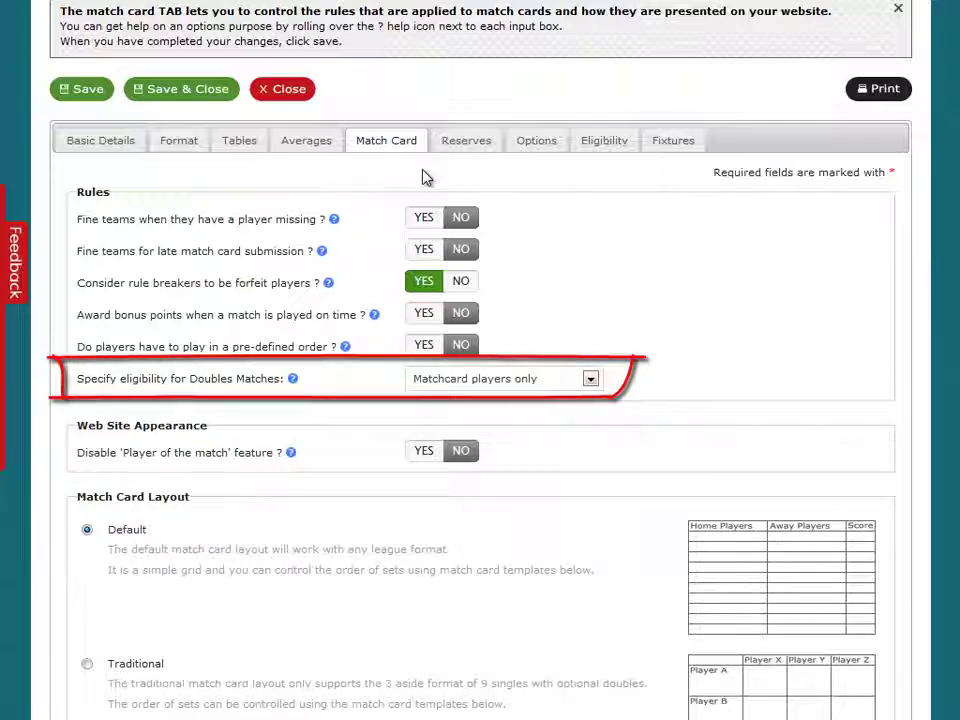
click(590, 380)
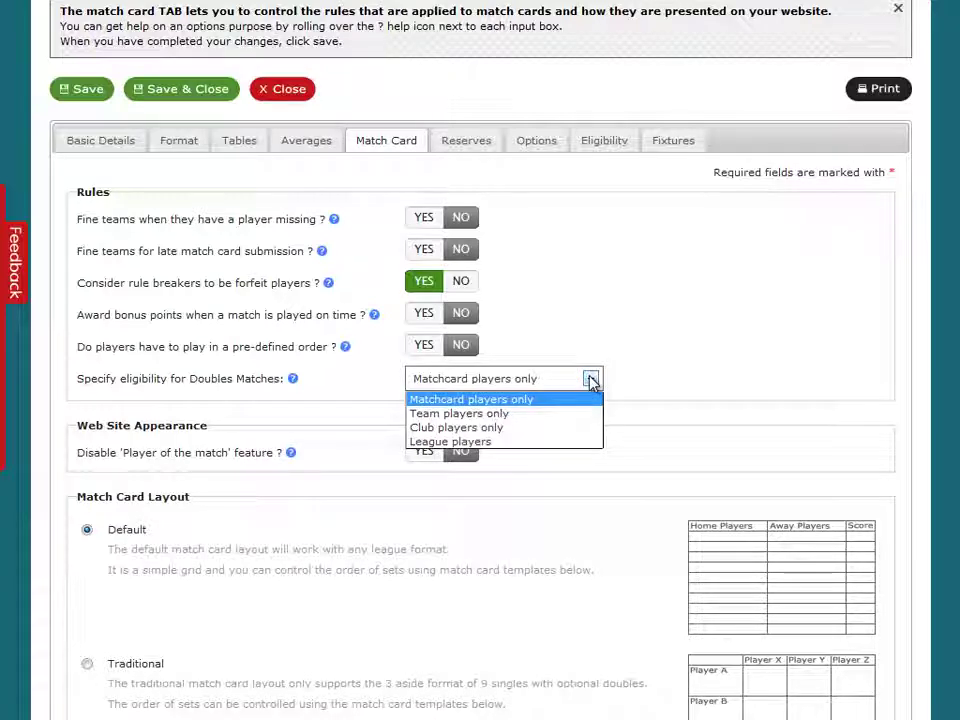
click(590, 380)
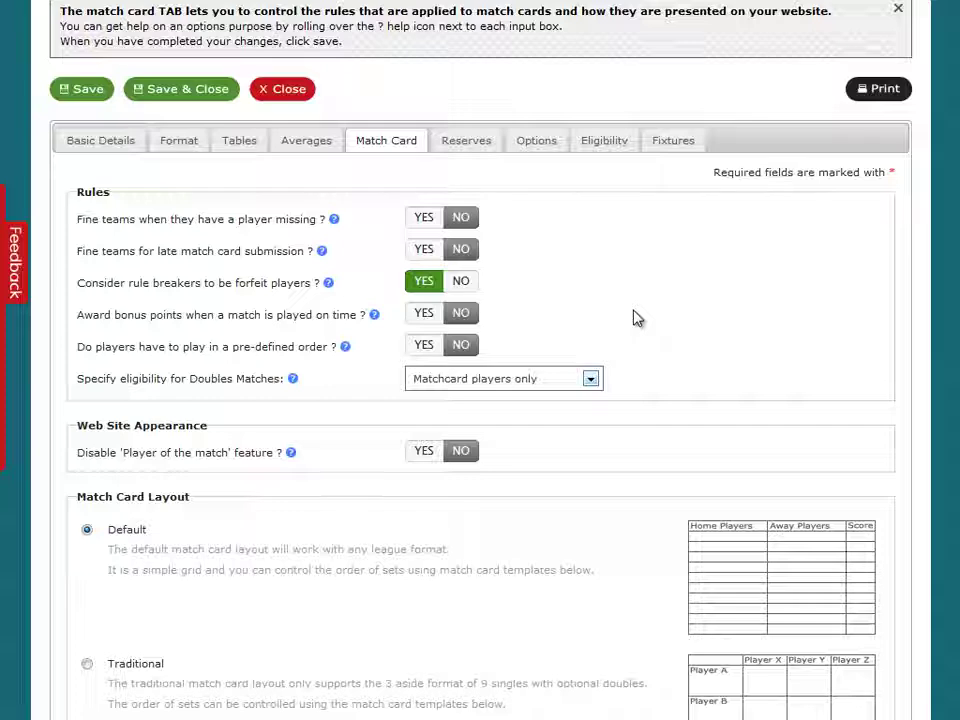
scroll(636, 318, down, 1)
scroll(636, 318, down, 3)
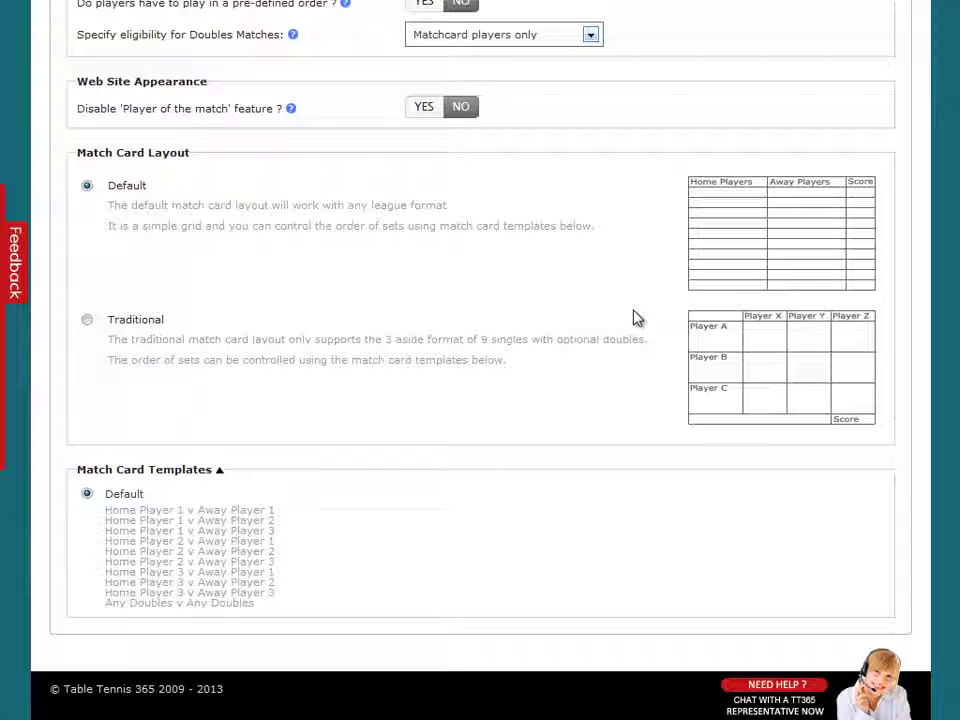
scroll(636, 318, up, 5)
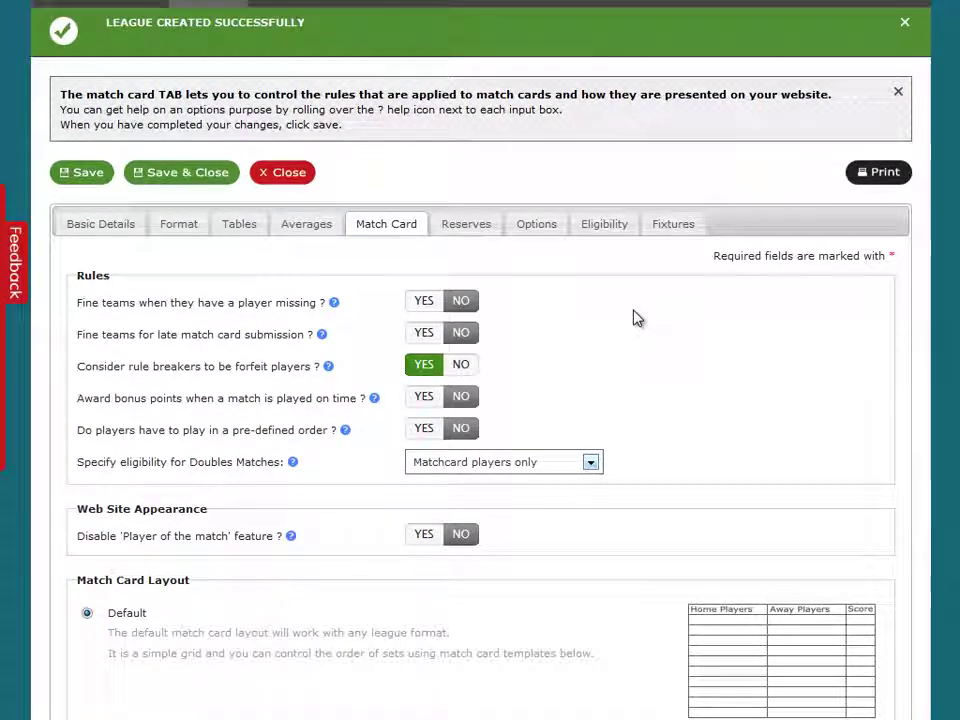
Step: Try None as the step-up engine in the reserves rules and set it back to Basic
click(472, 229)
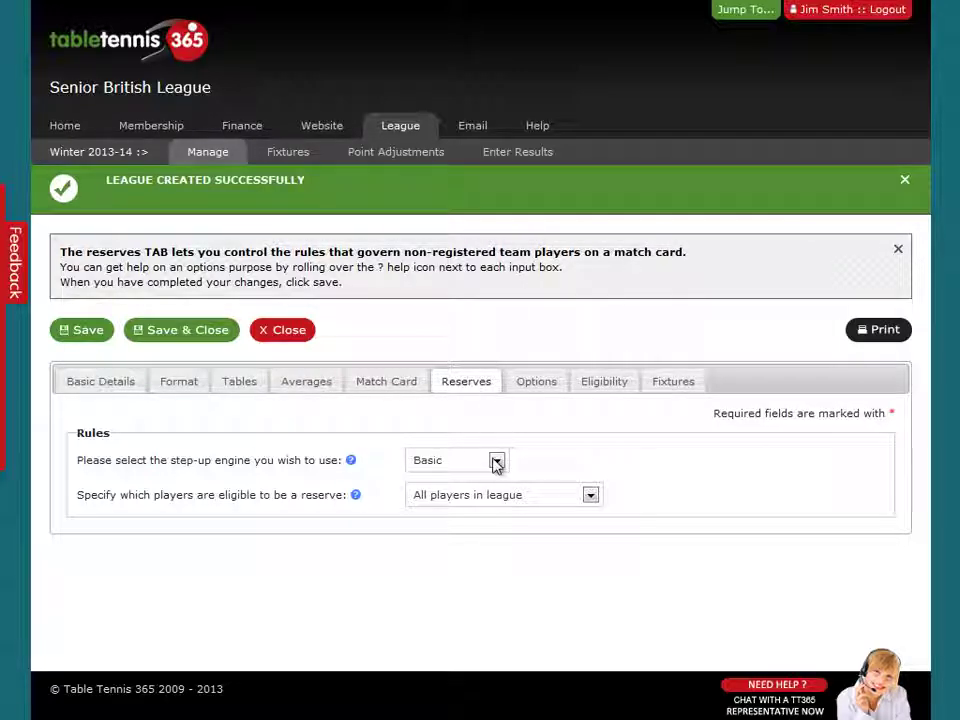
click(497, 461)
click(490, 480)
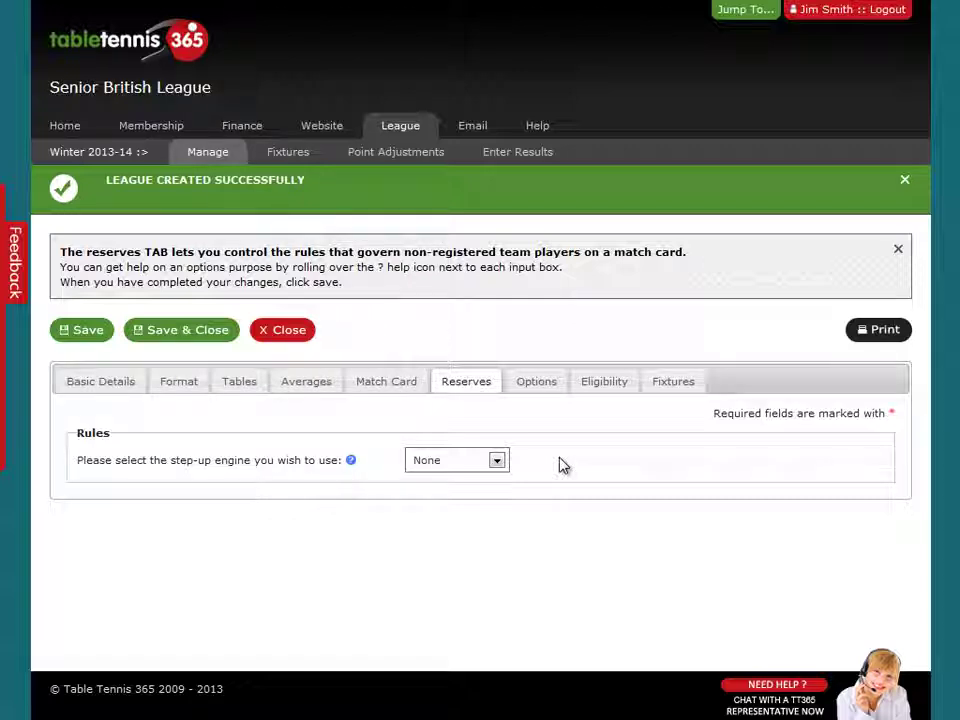
click(497, 461)
click(476, 495)
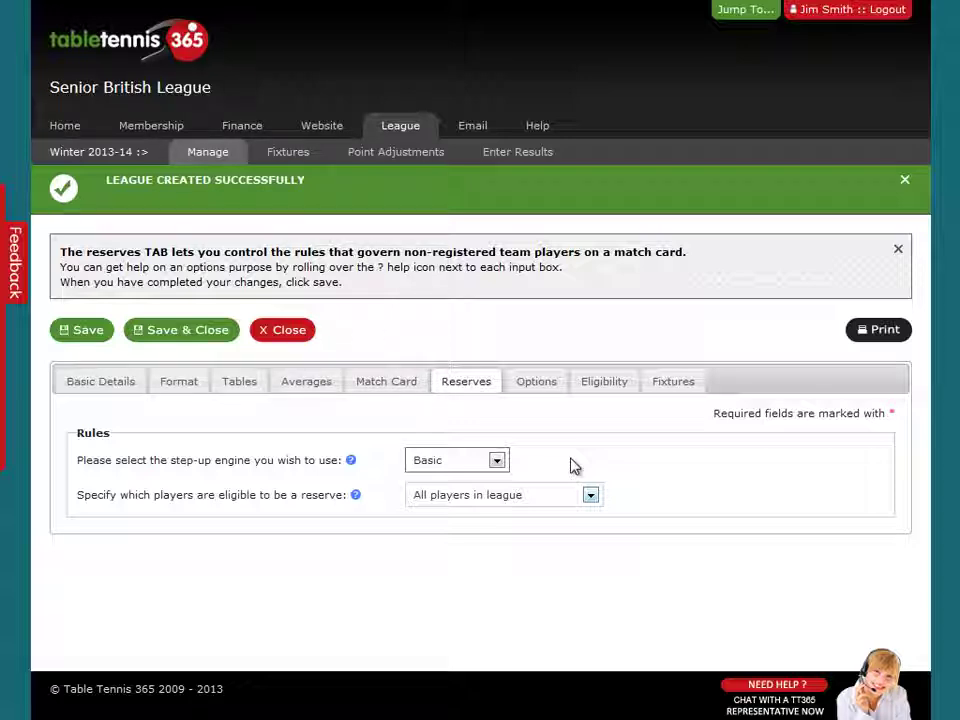
Step: Set the reserves step-up engine to Advanced, review who can be a reserve, and set the number of times a reserve can play to 3
click(497, 460)
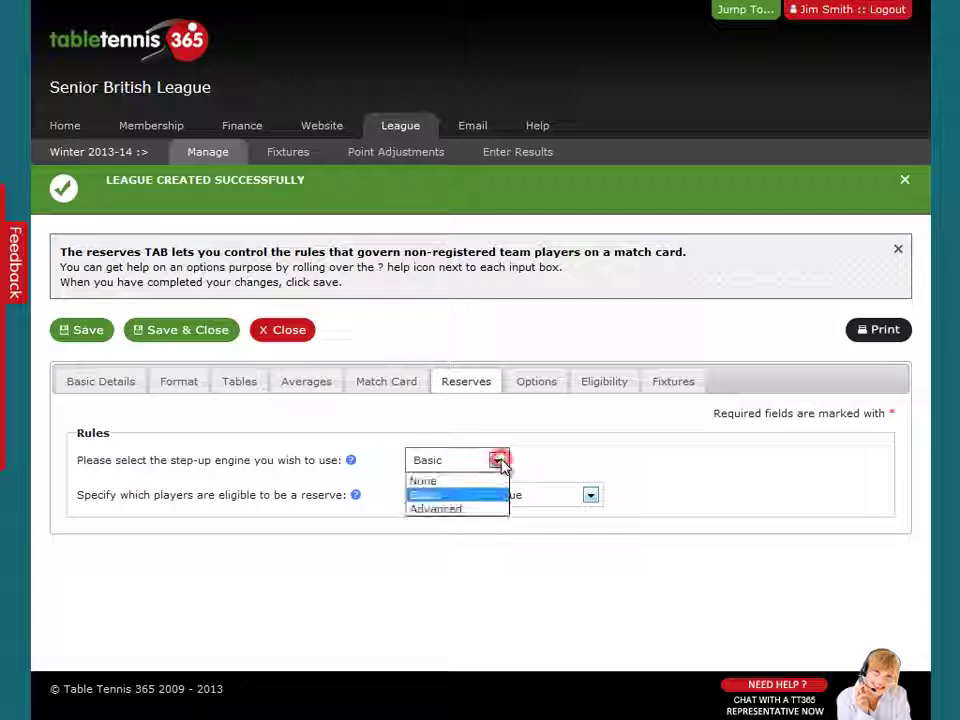
click(479, 510)
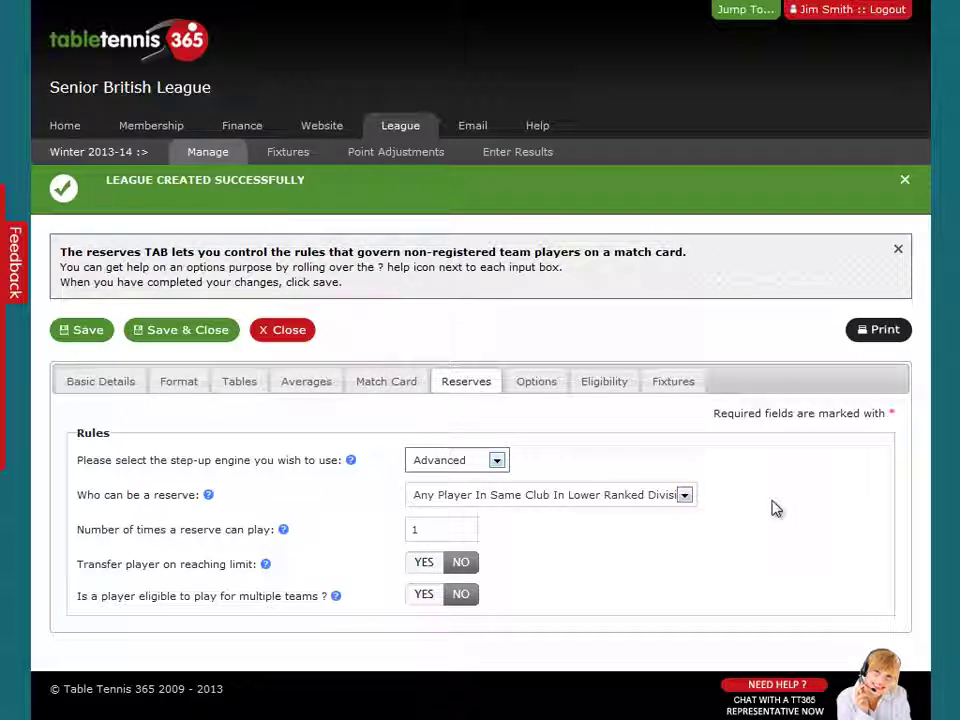
click(685, 495)
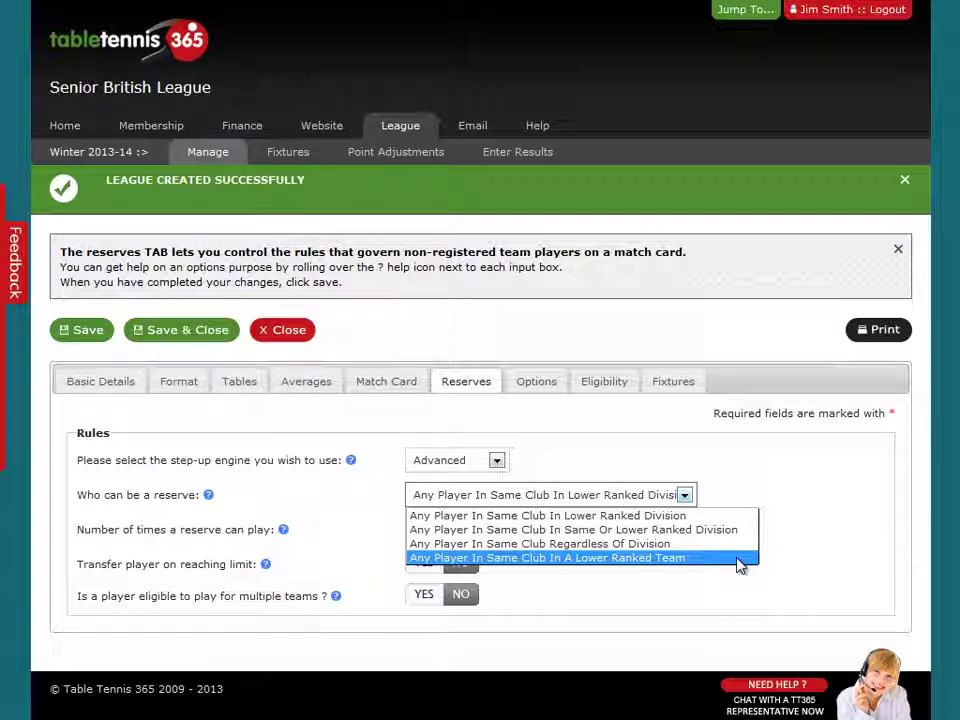
click(795, 547)
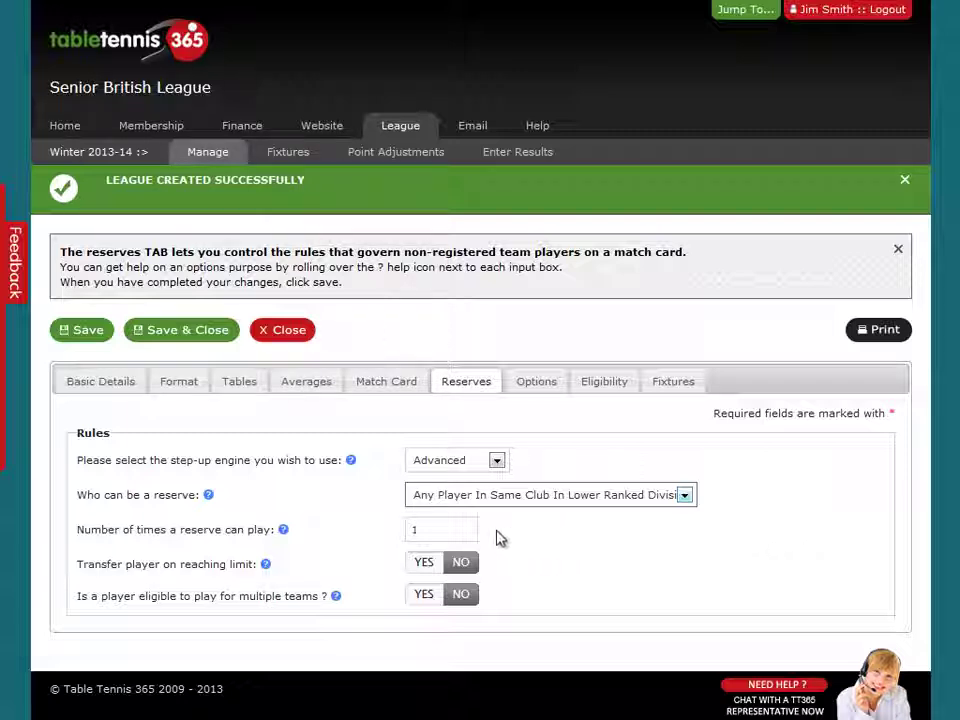
double_click(421, 530)
text(3)
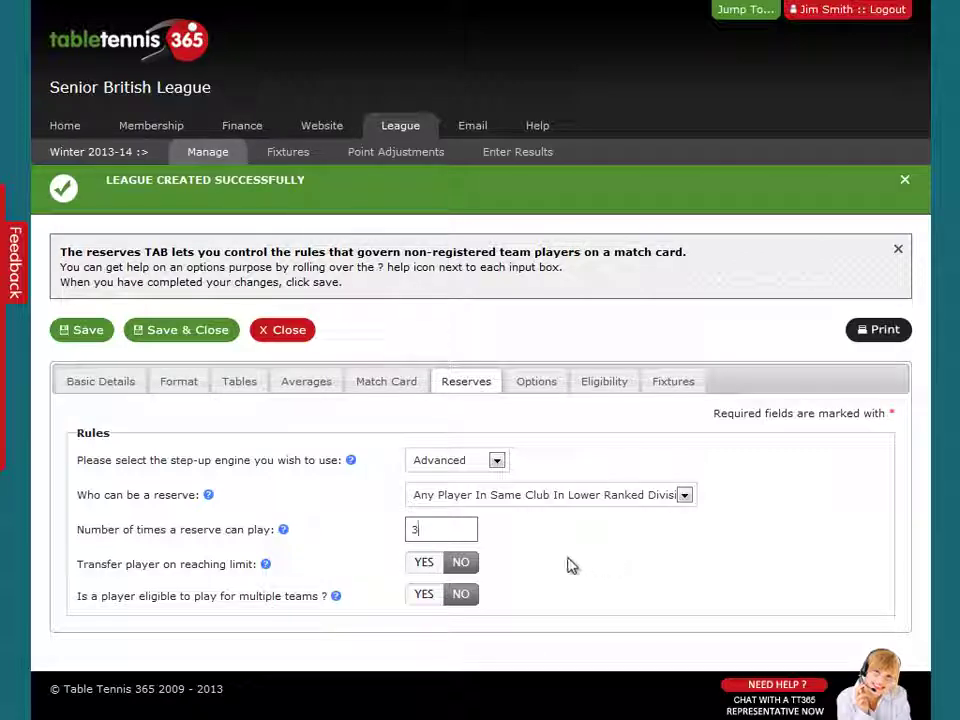
Step: Enable transferring players at the limit, keeping Transfer on reaching limit, and make players eligible to play for multiple teams
click(424, 562)
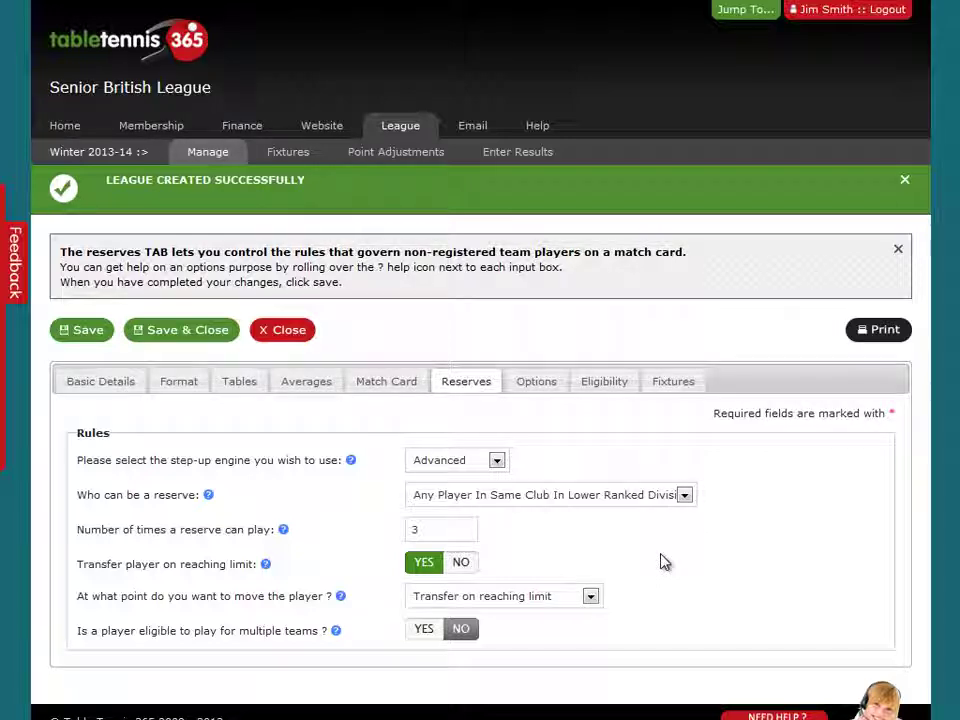
click(591, 598)
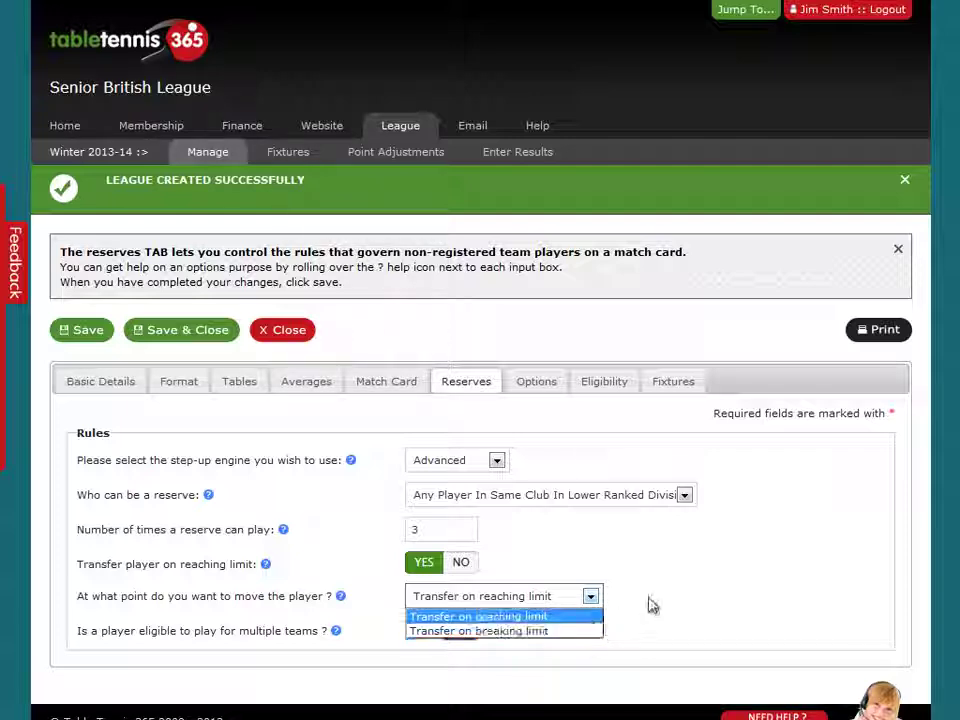
click(686, 584)
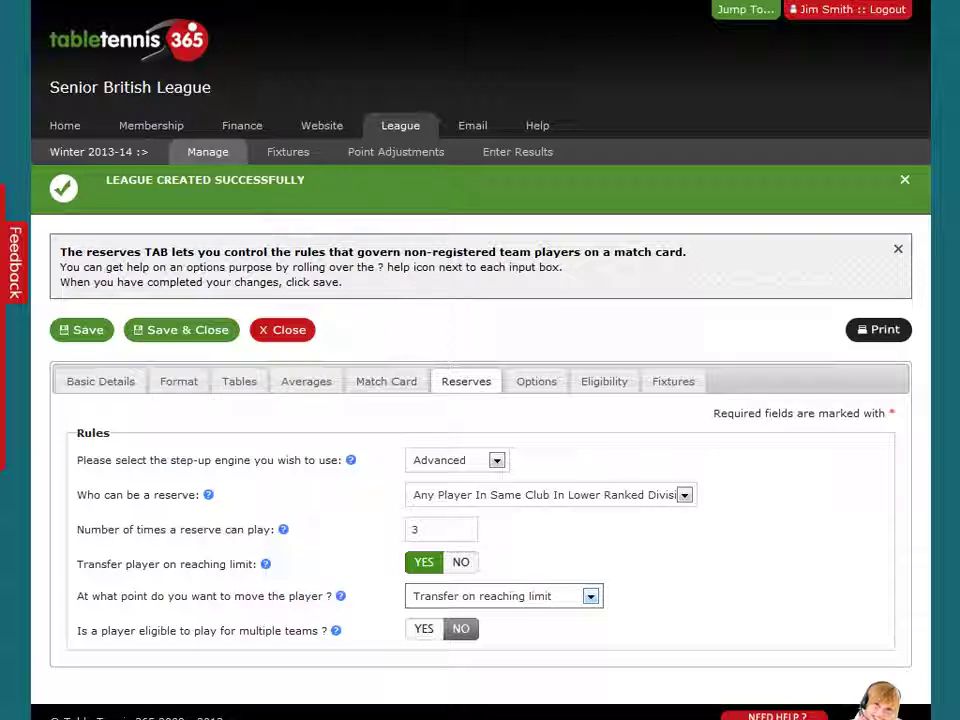
click(424, 630)
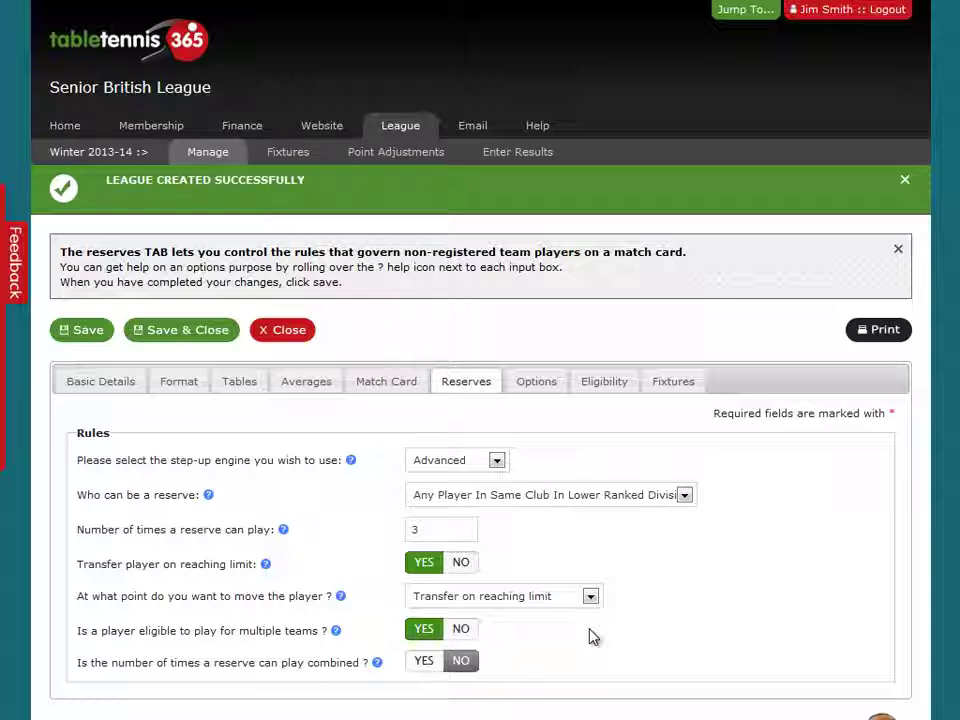
Step: Check the division rank option and restrict the league's eligibility to the Cadet and Junior age groups
click(538, 386)
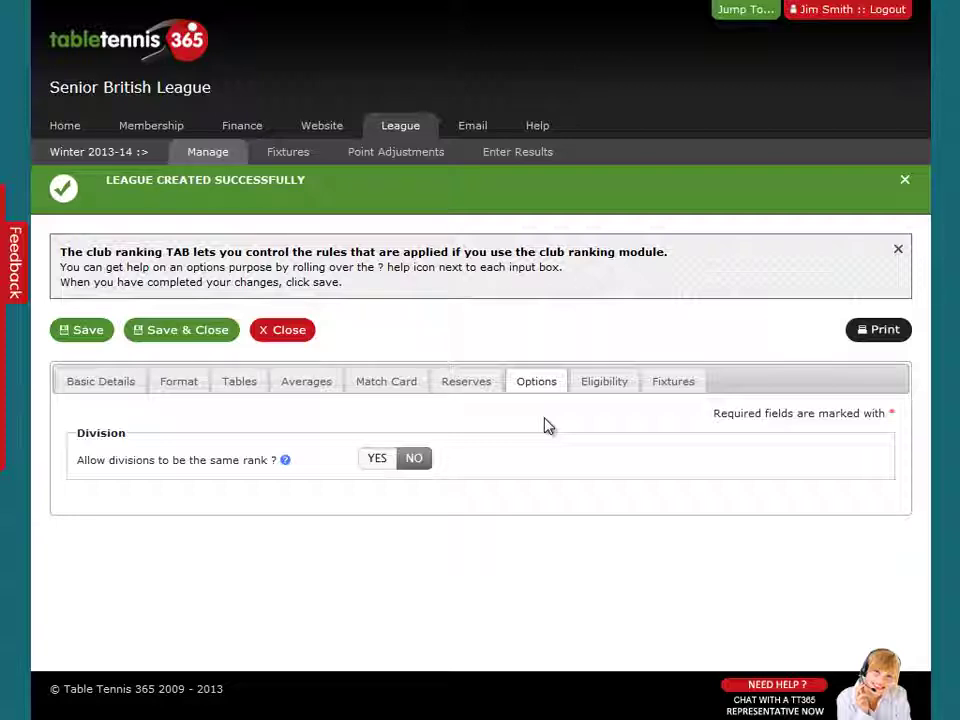
click(612, 389)
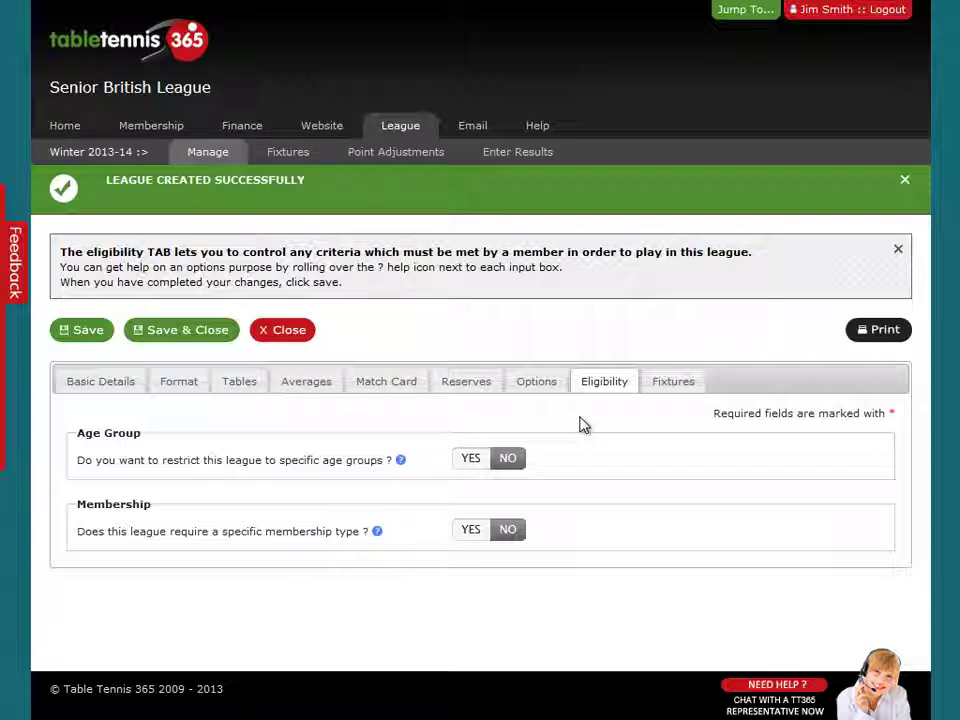
click(471, 459)
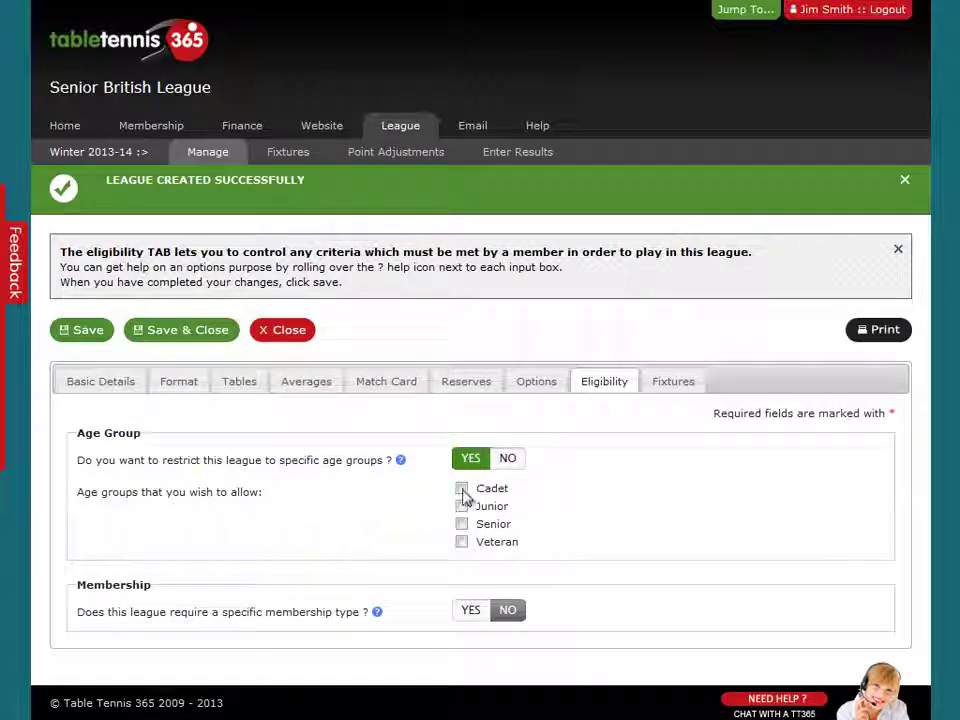
click(461, 489)
click(461, 506)
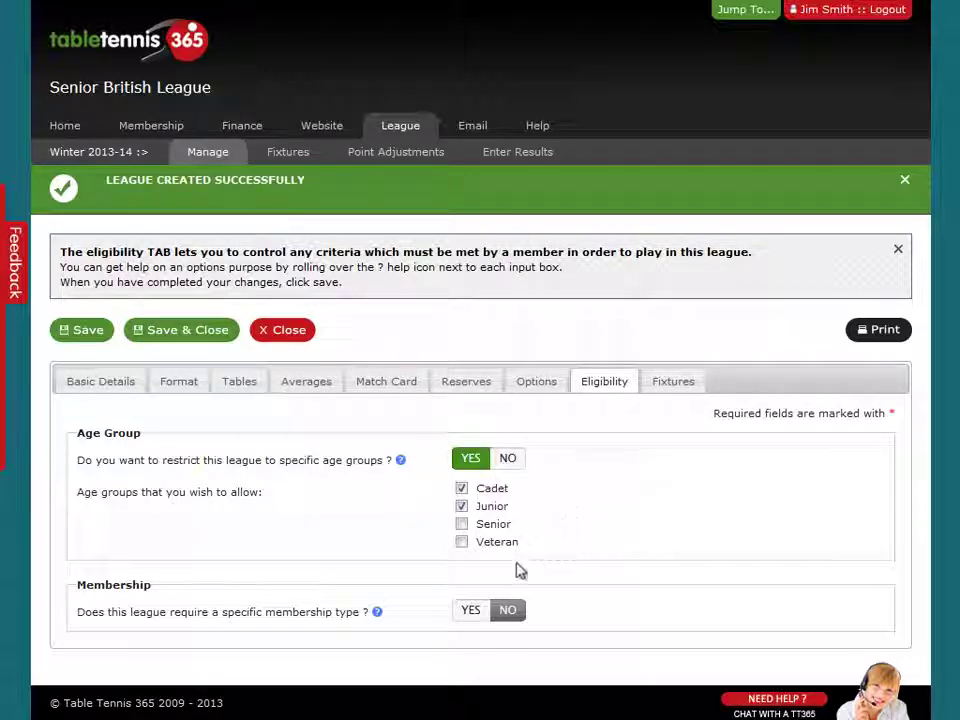
Step: Require the Player membership to play in this league and scratch players who don't have it
click(471, 612)
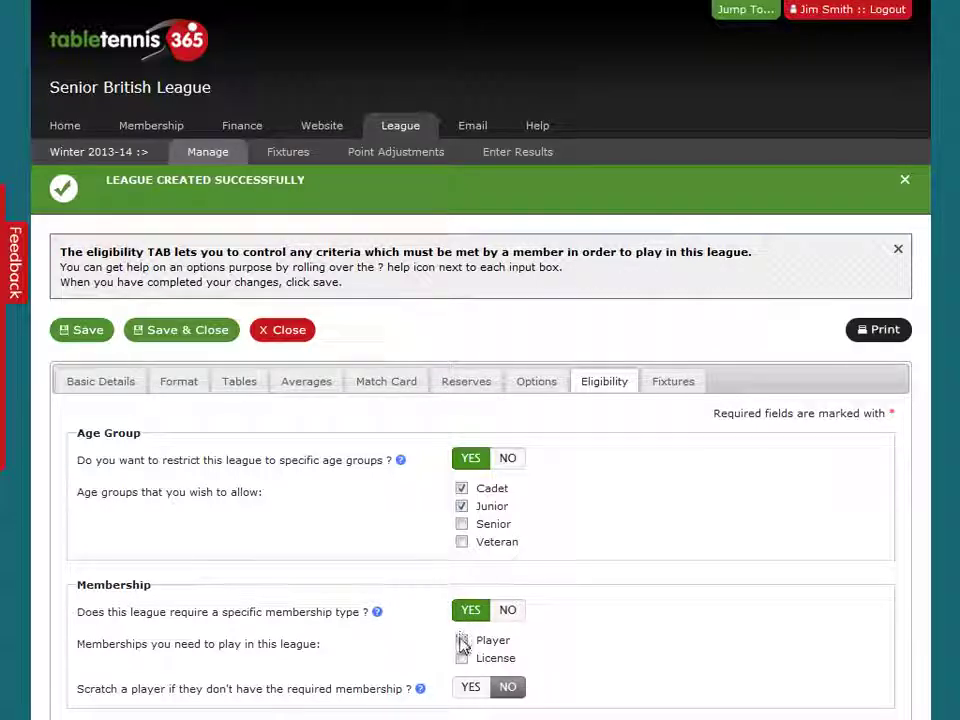
click(461, 640)
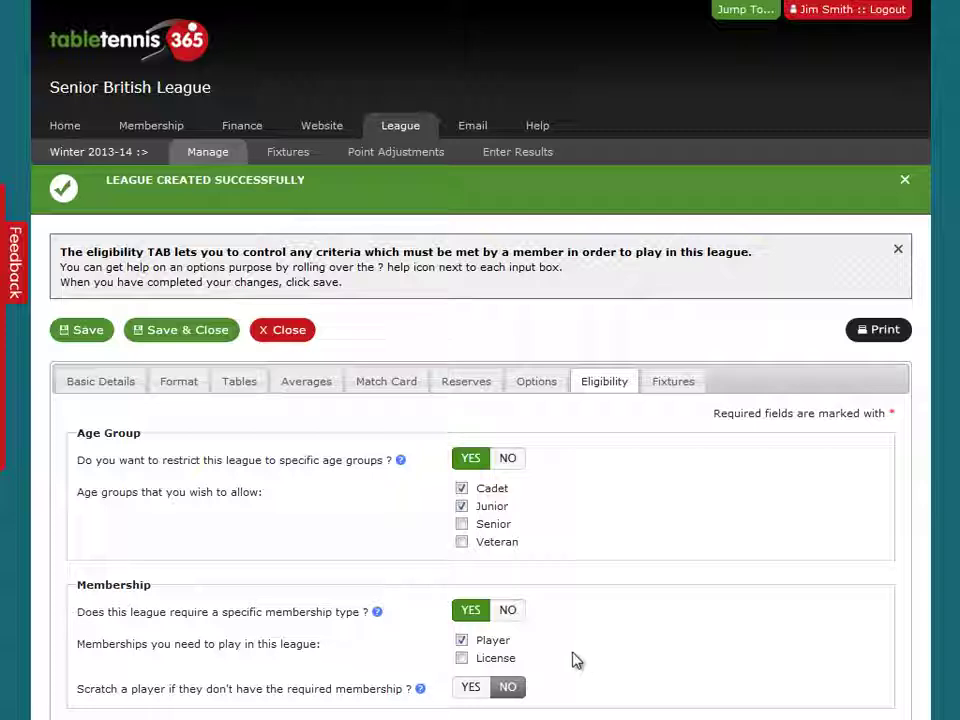
click(475, 689)
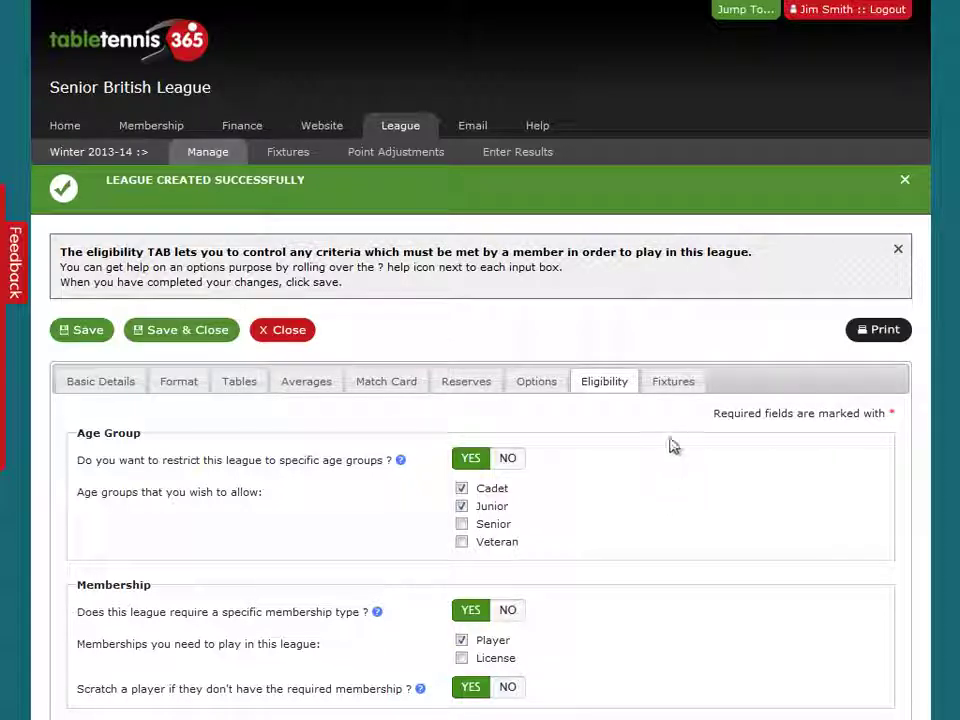
Step: Check the fixture list start time setting, and save and close the Winter 2013-14 league settings
click(674, 383)
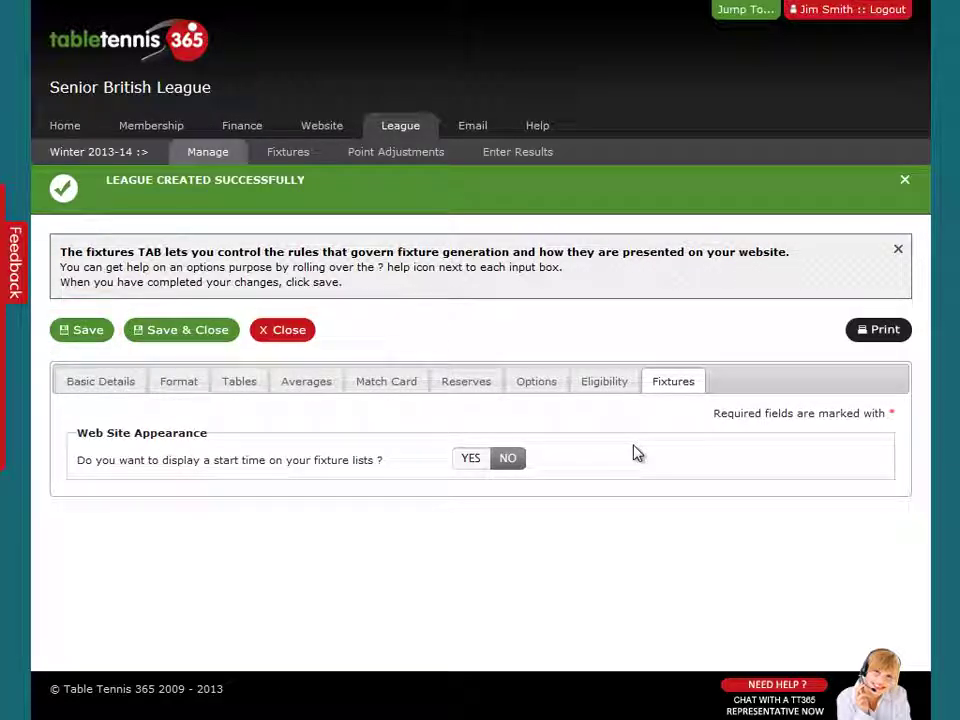
click(193, 330)
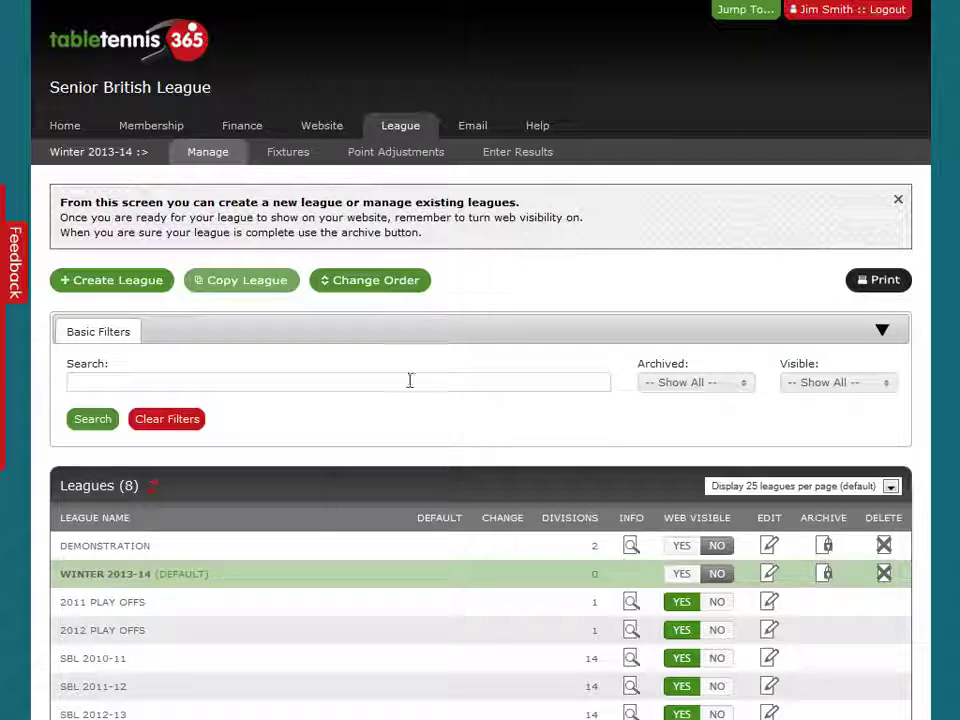
Step: Examine the set-default and change-league options for the Demonstration league in the leagues list
mouse_move(208, 158)
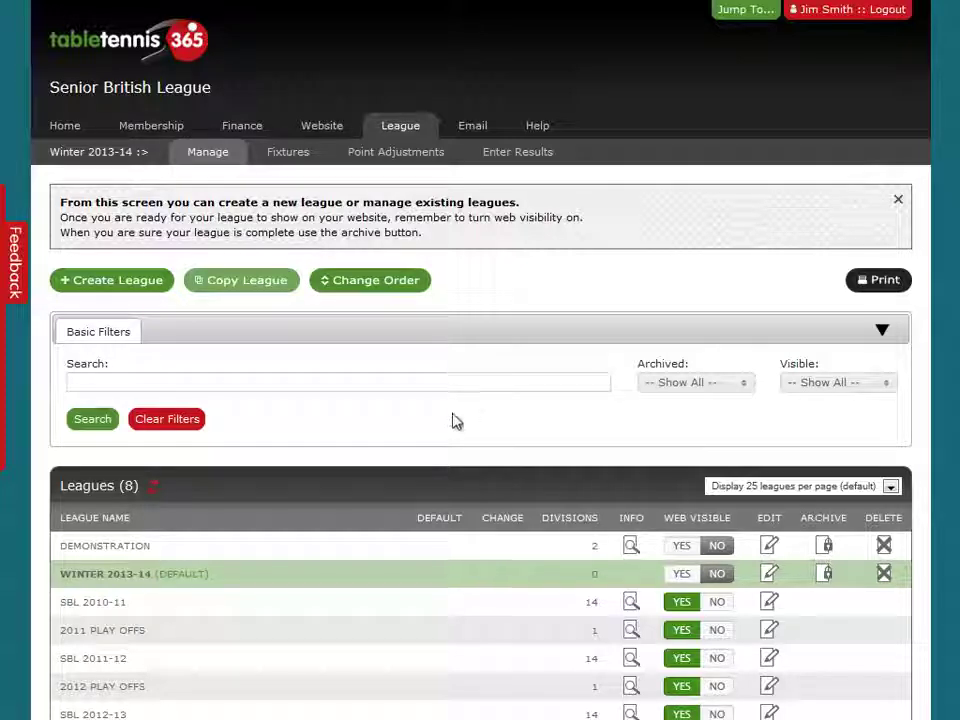
mouse_move(446, 553)
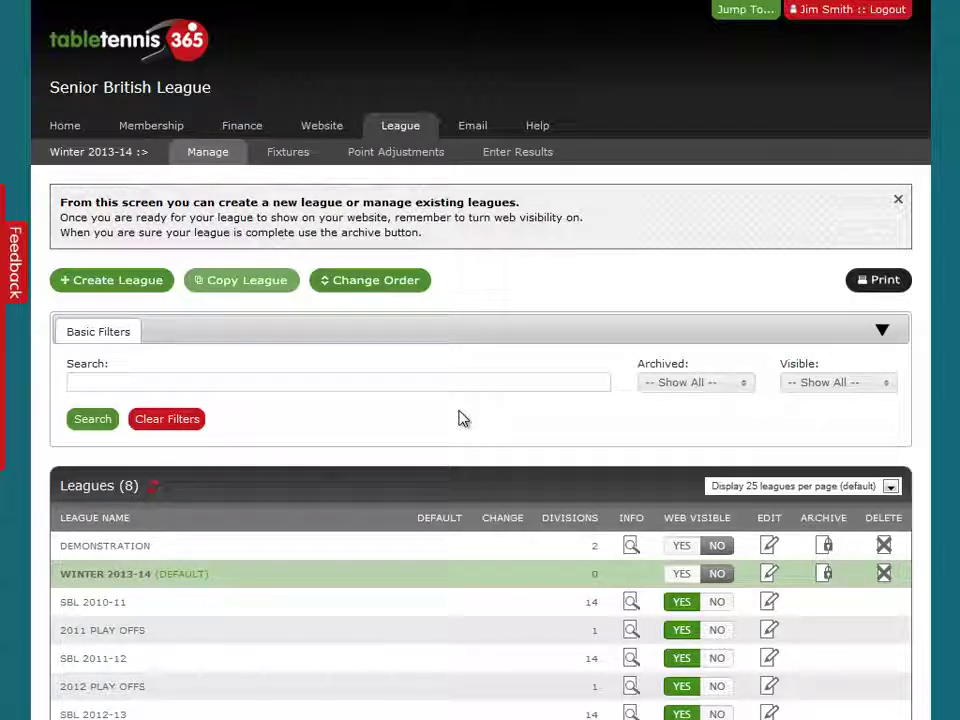
mouse_move(508, 557)
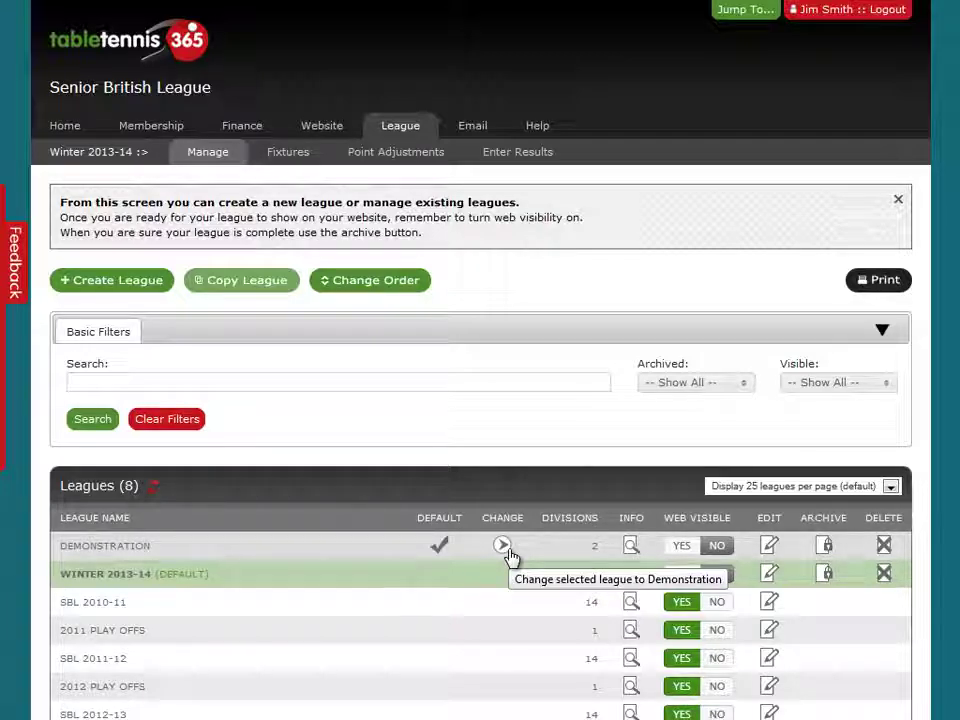
click(505, 549)
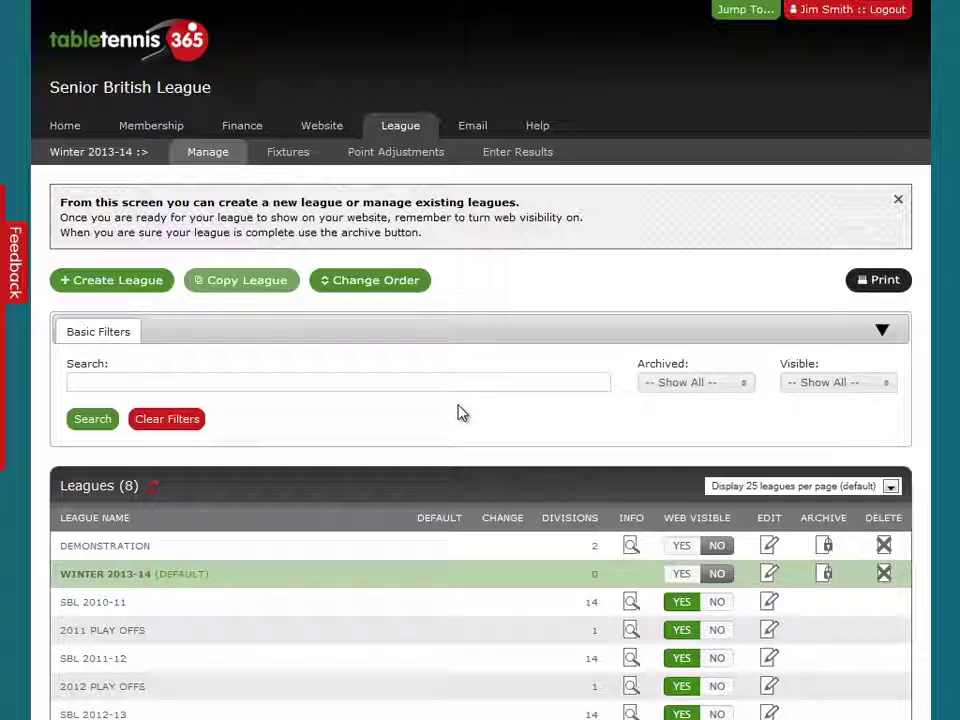